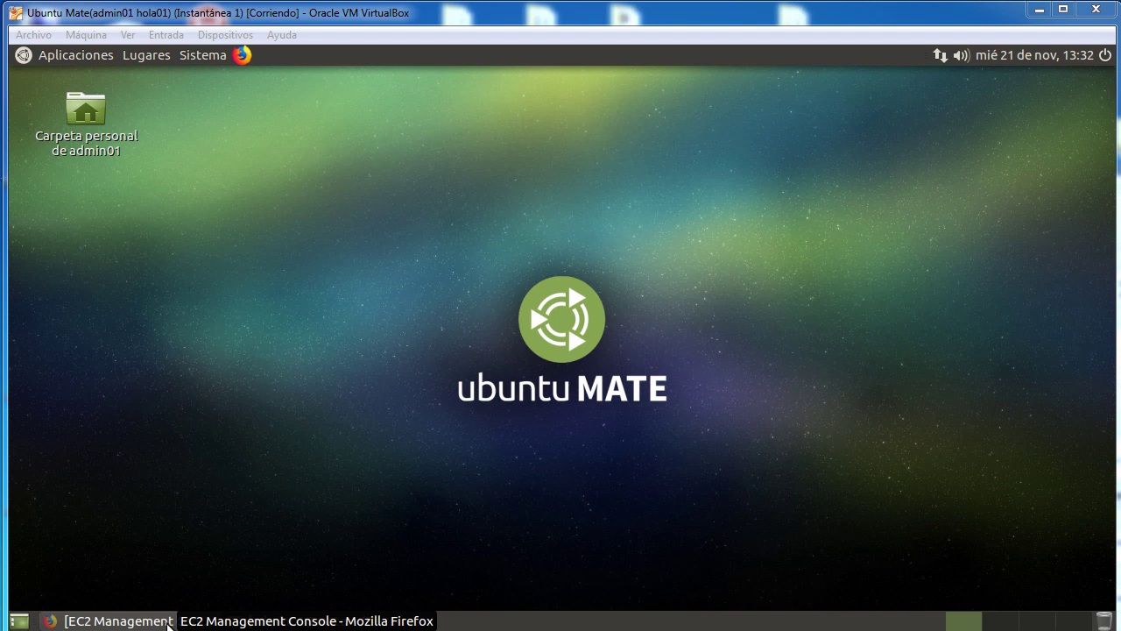
Bring up the Firefox window and look over the open EC2 console, Sandstorm site and Gmail pages.
click(166, 623)
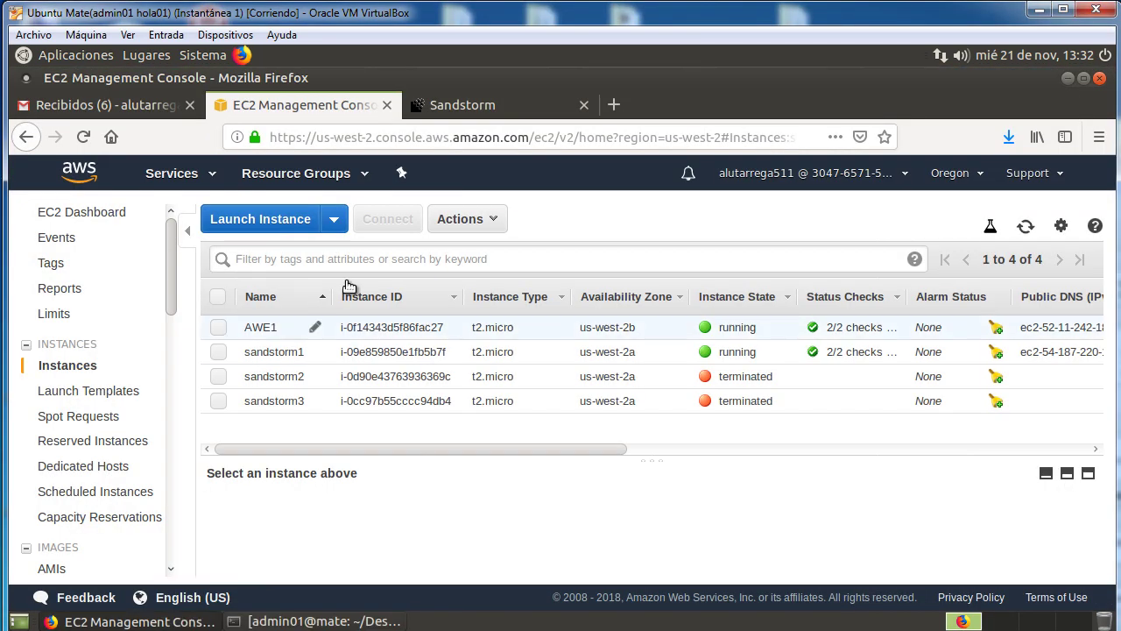
click(486, 107)
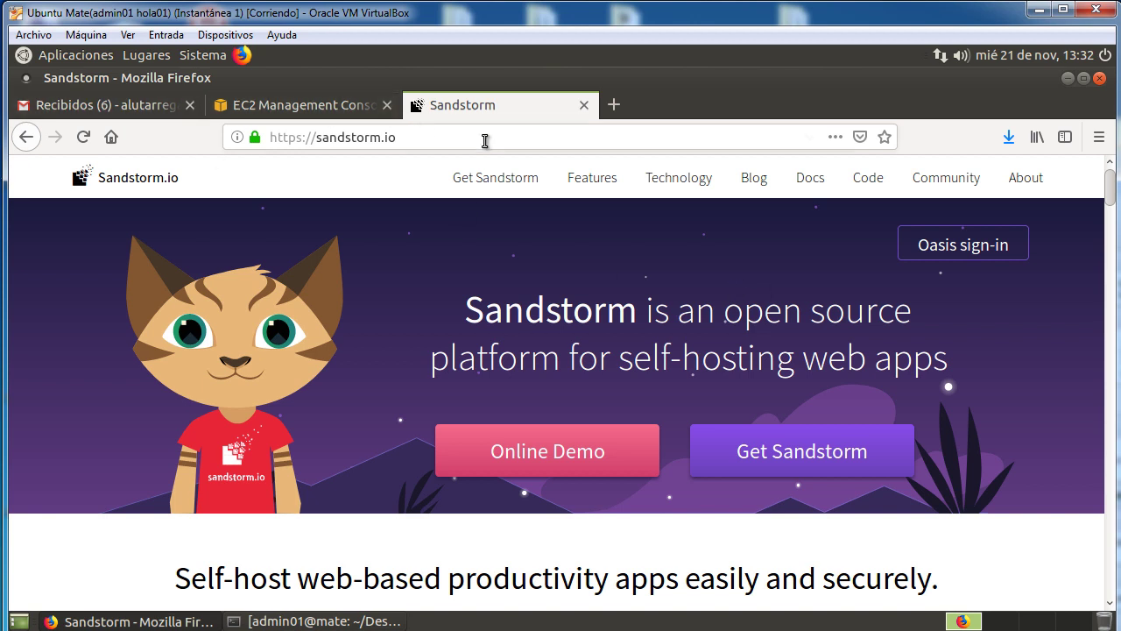
click(160, 109)
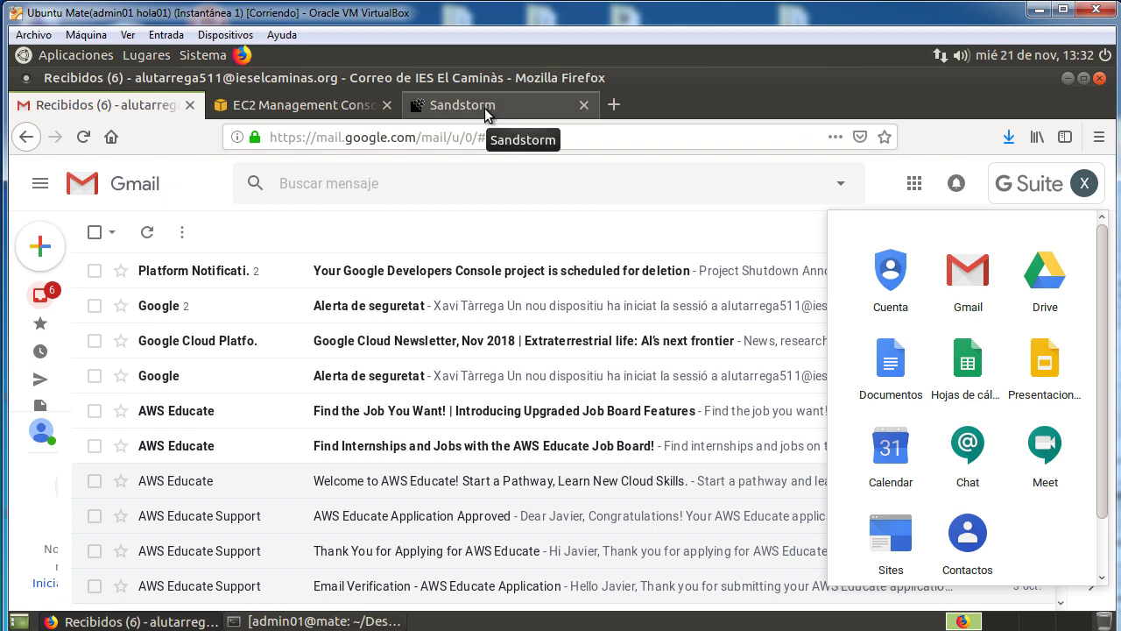
key(ctrl+Tab)
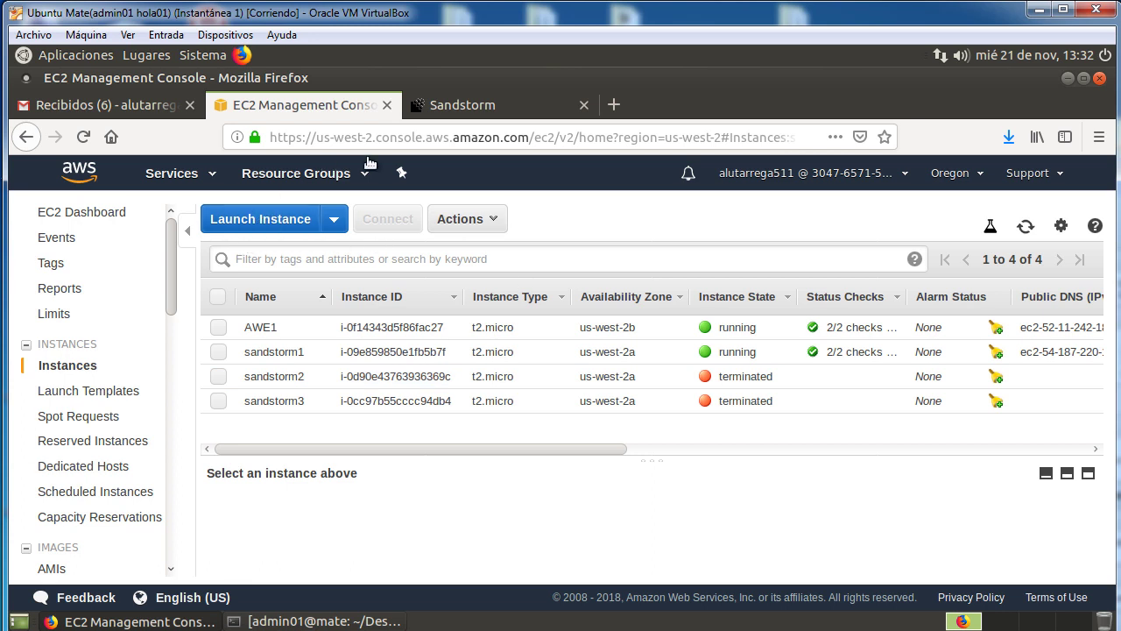
Configure a new EC2 instance from Ubuntu Server 18.04 LTS (HVM) with the t2.micro type and proceed to the launch review.
click(261, 223)
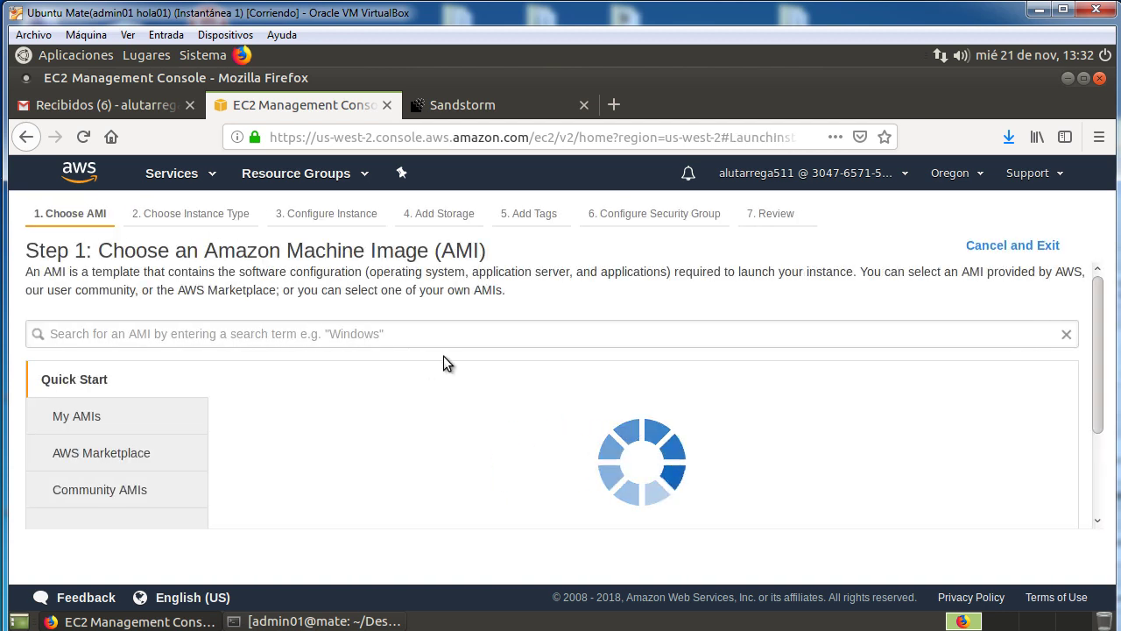
scroll(559, 342, down, 5)
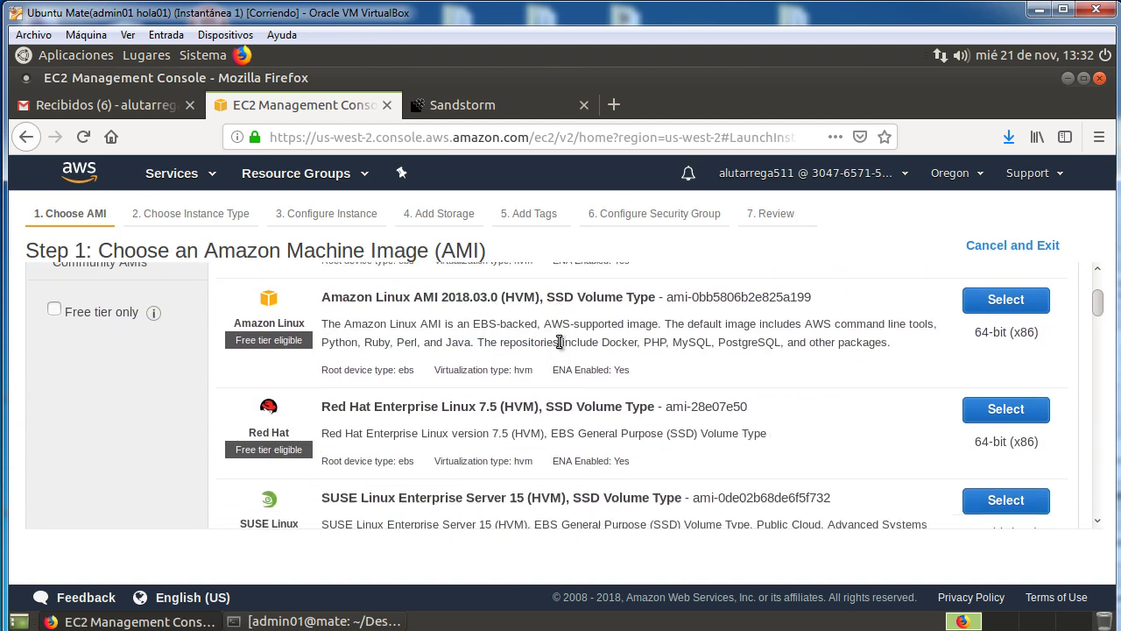
scroll(558, 341, down, 4)
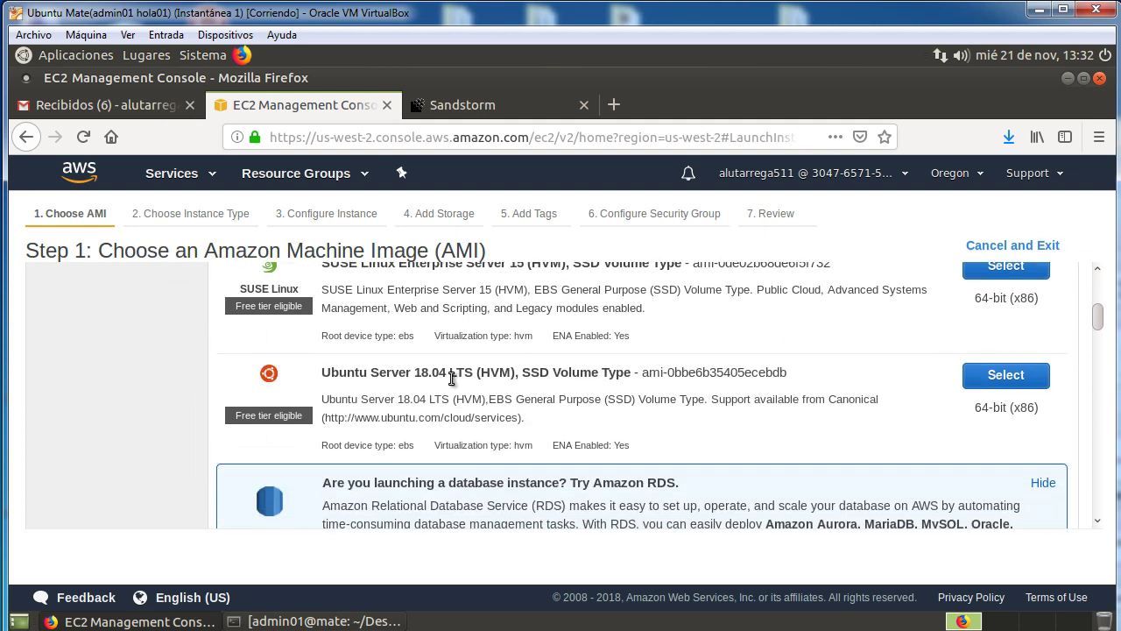
click(990, 382)
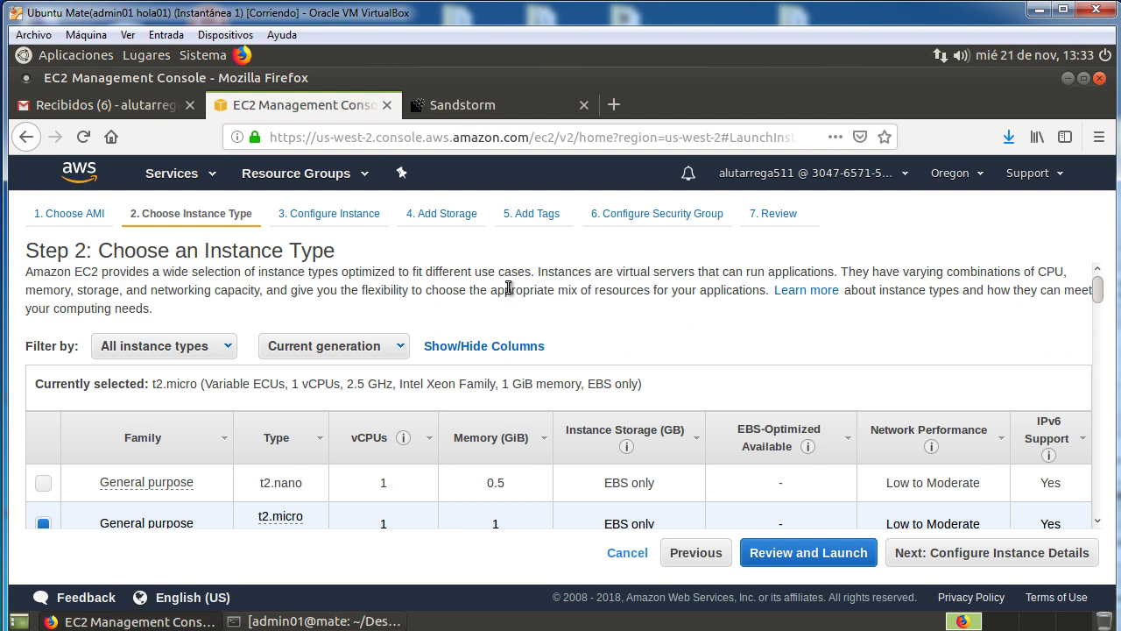
scroll(693, 328, down, 2)
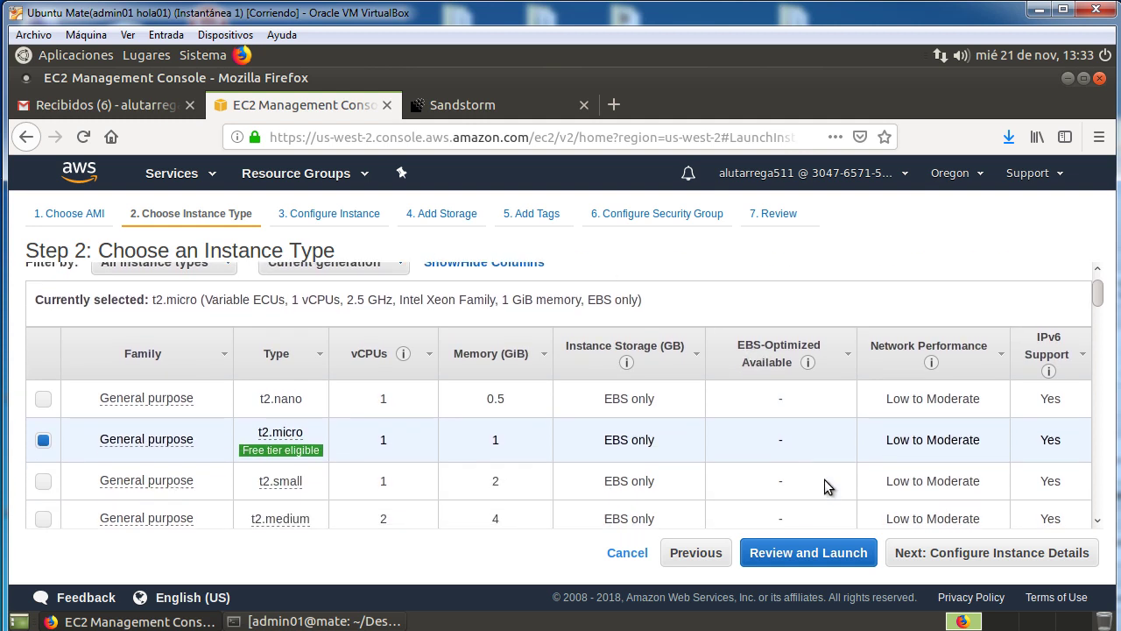
click(832, 554)
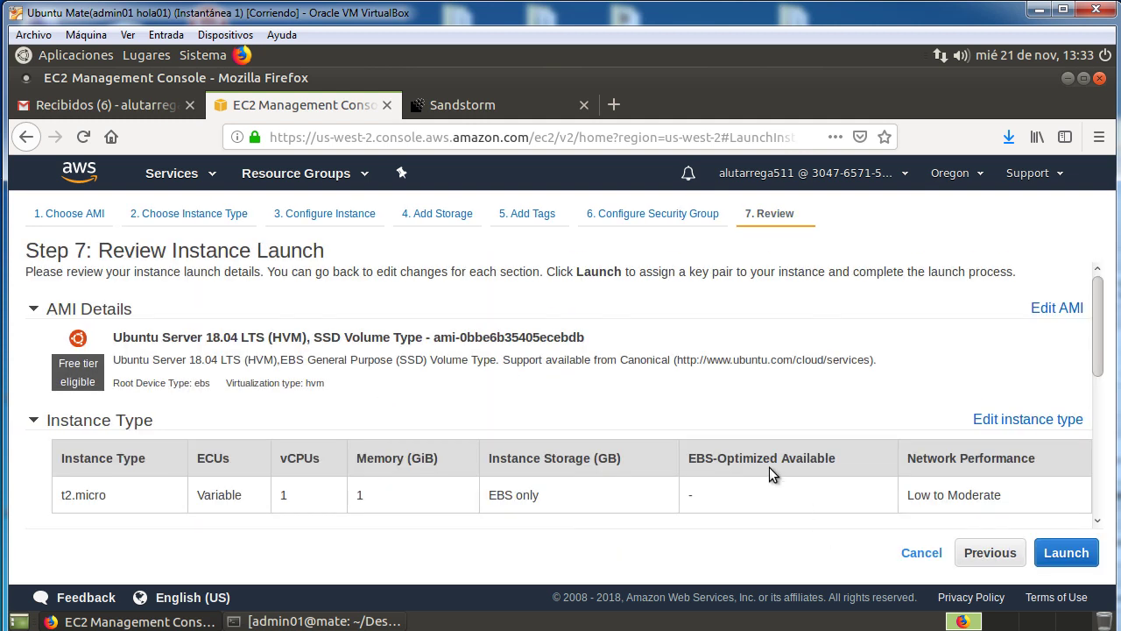
Launch the instance with the existing key pair prueba2, acknowledging access to its private key file, and return to the instances list.
click(1064, 553)
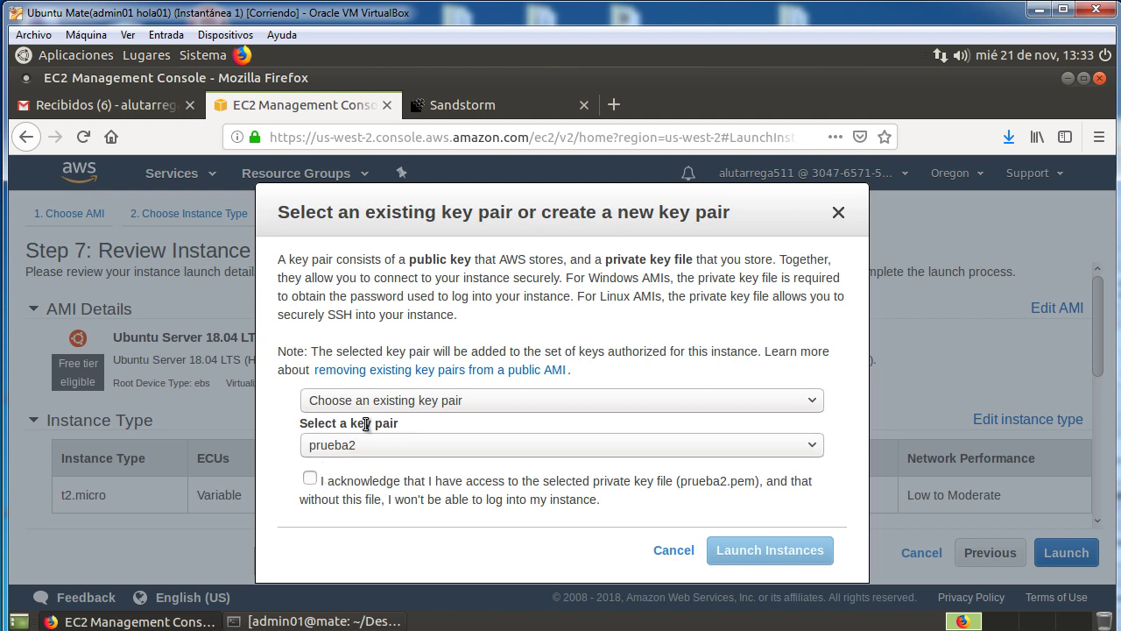
click(812, 401)
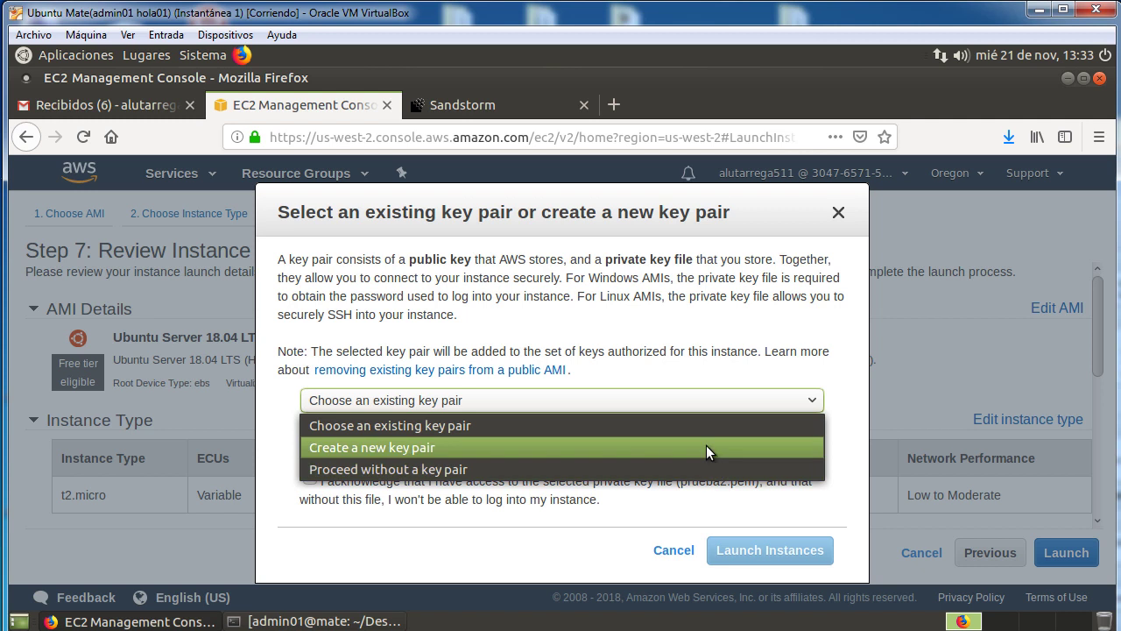
click(683, 426)
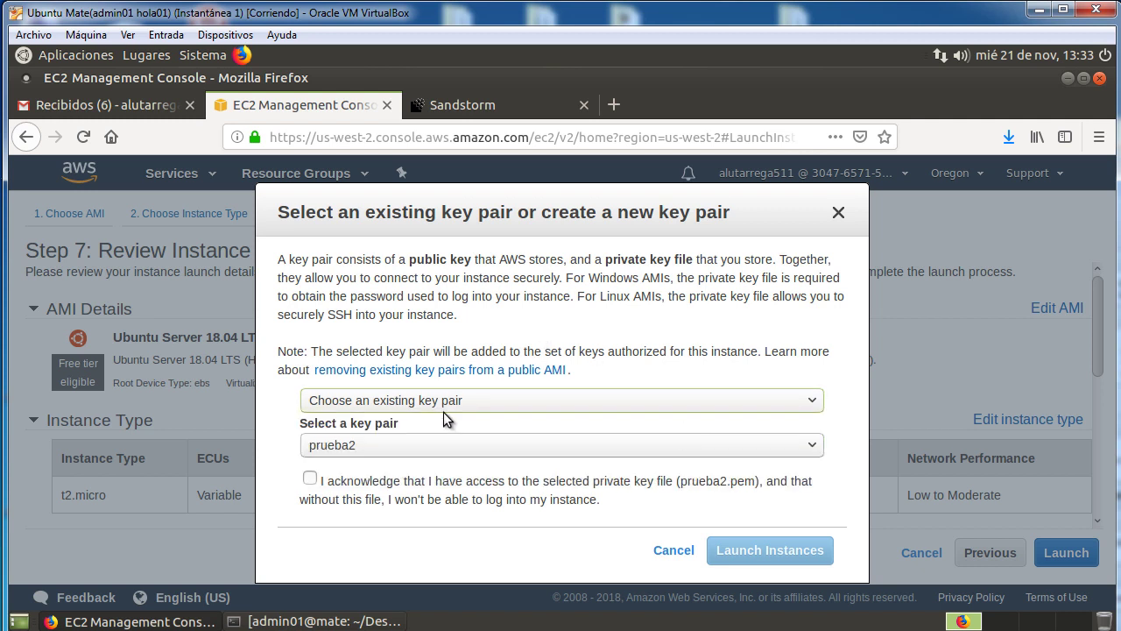
click(310, 478)
click(744, 550)
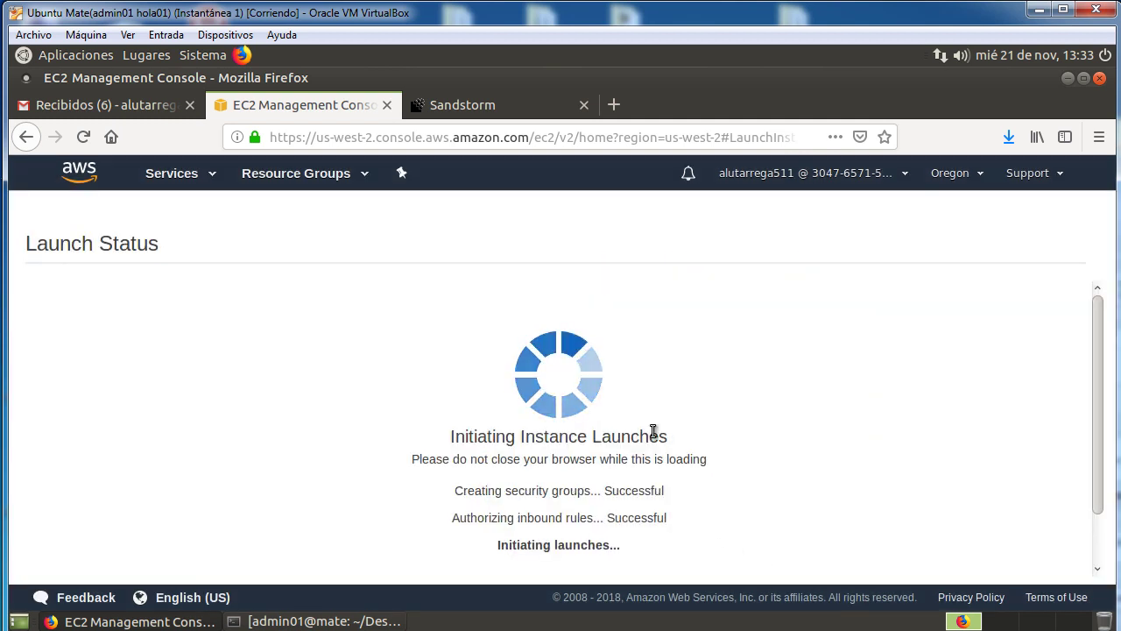
scroll(823, 445, down, 5)
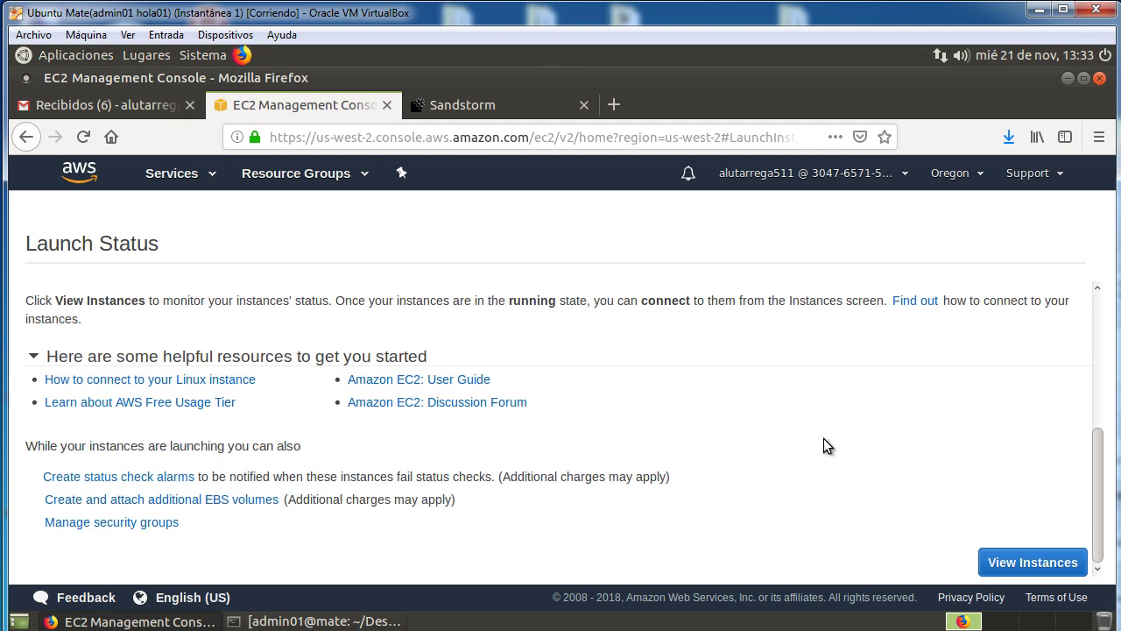
click(1028, 564)
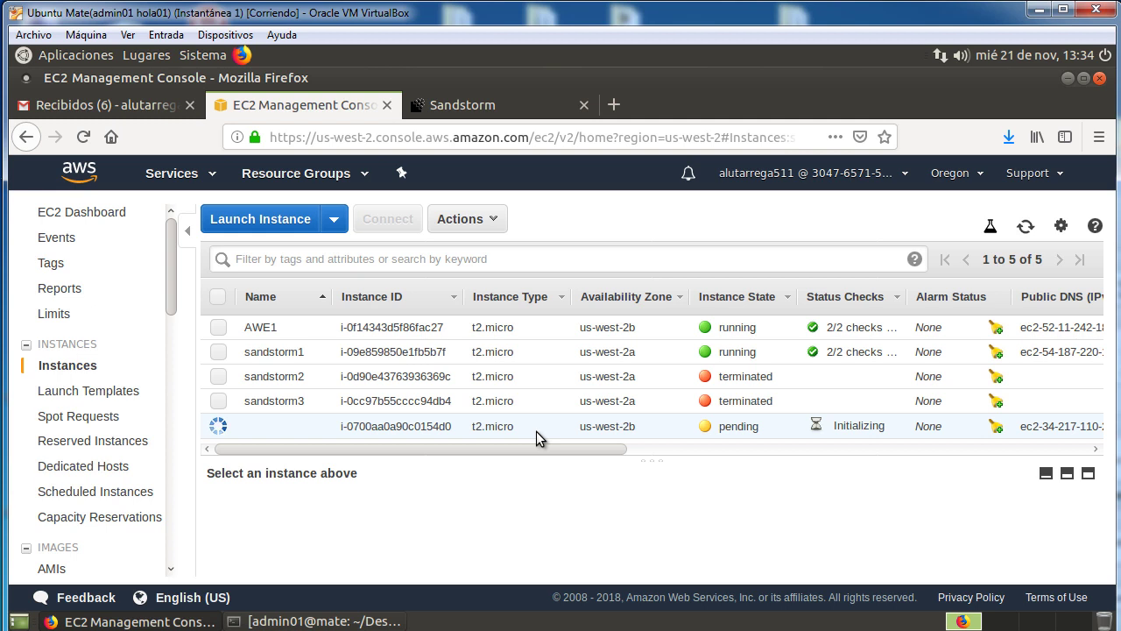
Name the newly launched, unnamed instance prueba.
click(317, 427)
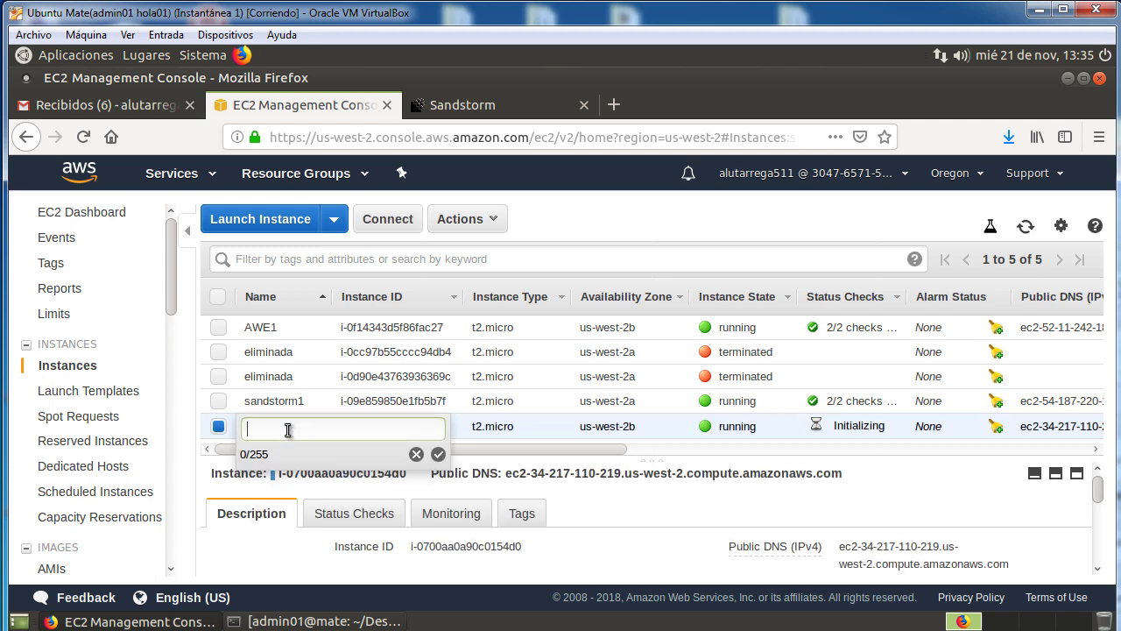
text(prueba)
click(439, 455)
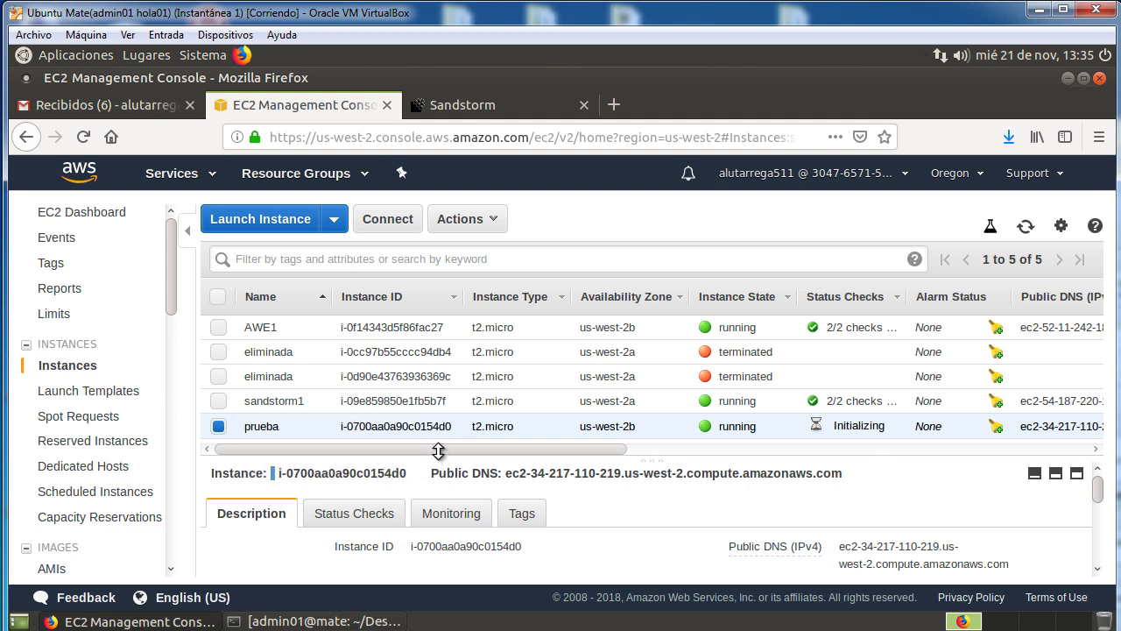
Open the inbound rules of the prueba instance's security group, launch-wizard-6, for editing.
drag(433, 451, 1013, 436)
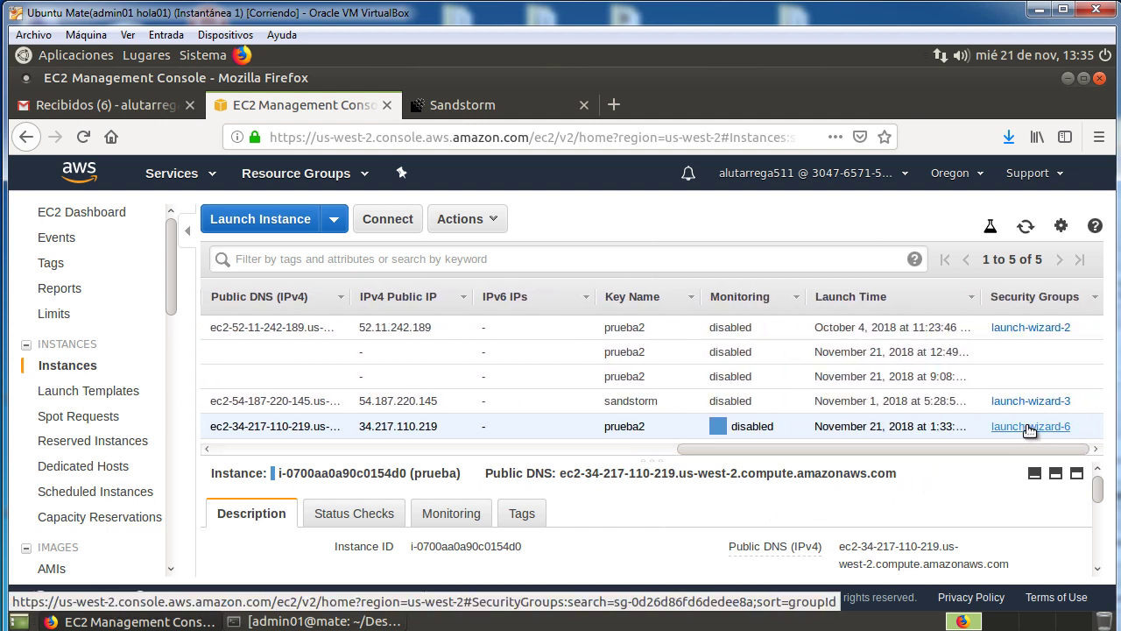
click(1028, 426)
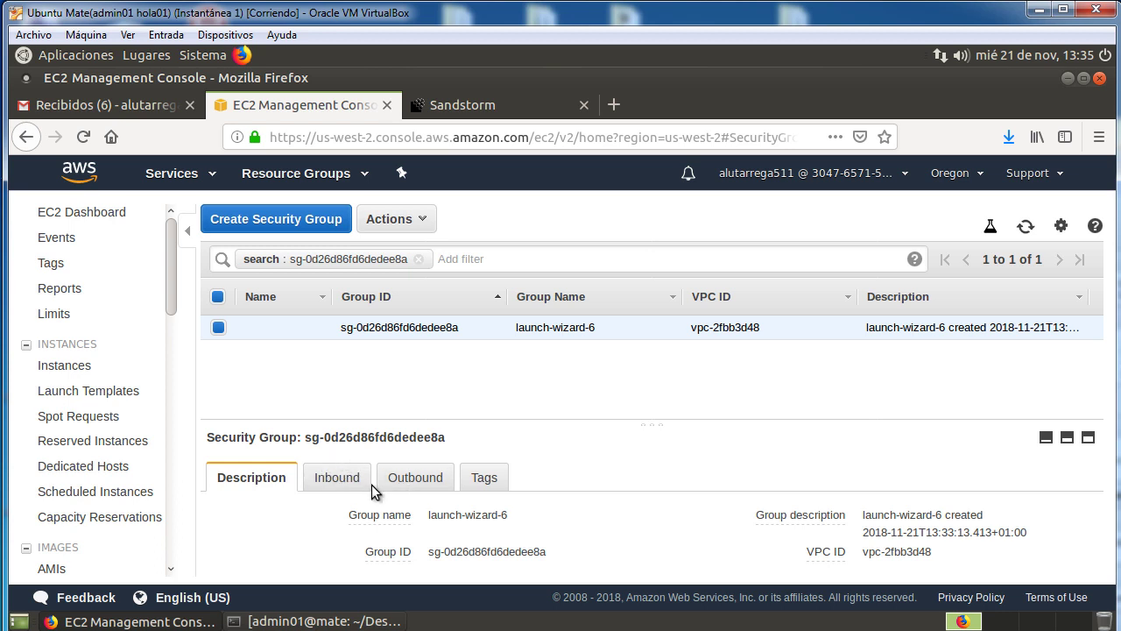
click(336, 478)
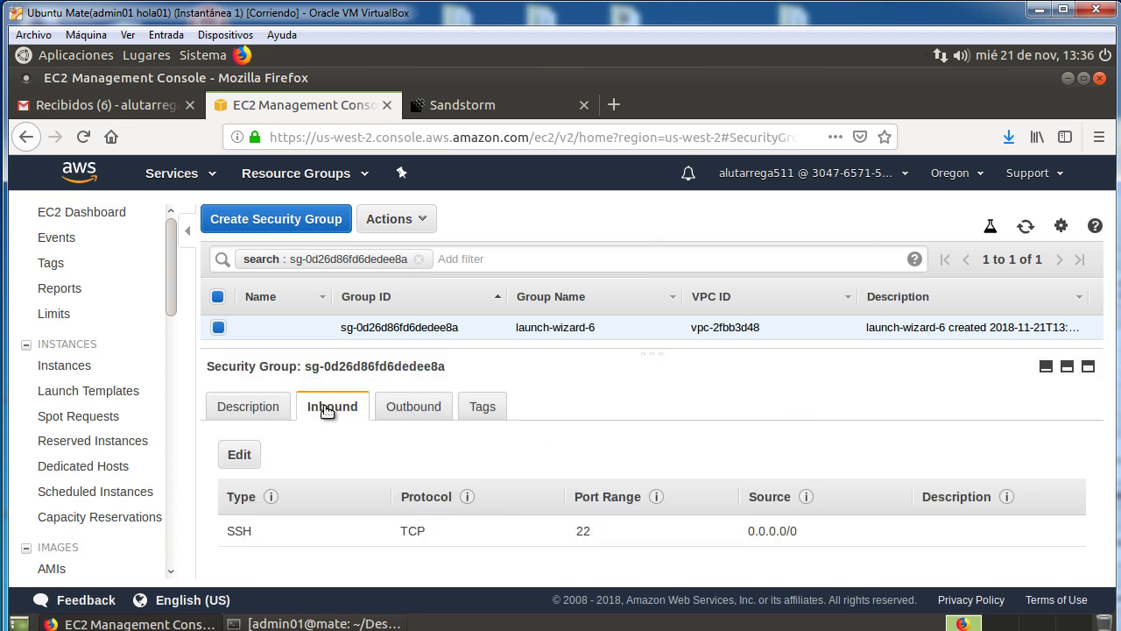
click(240, 455)
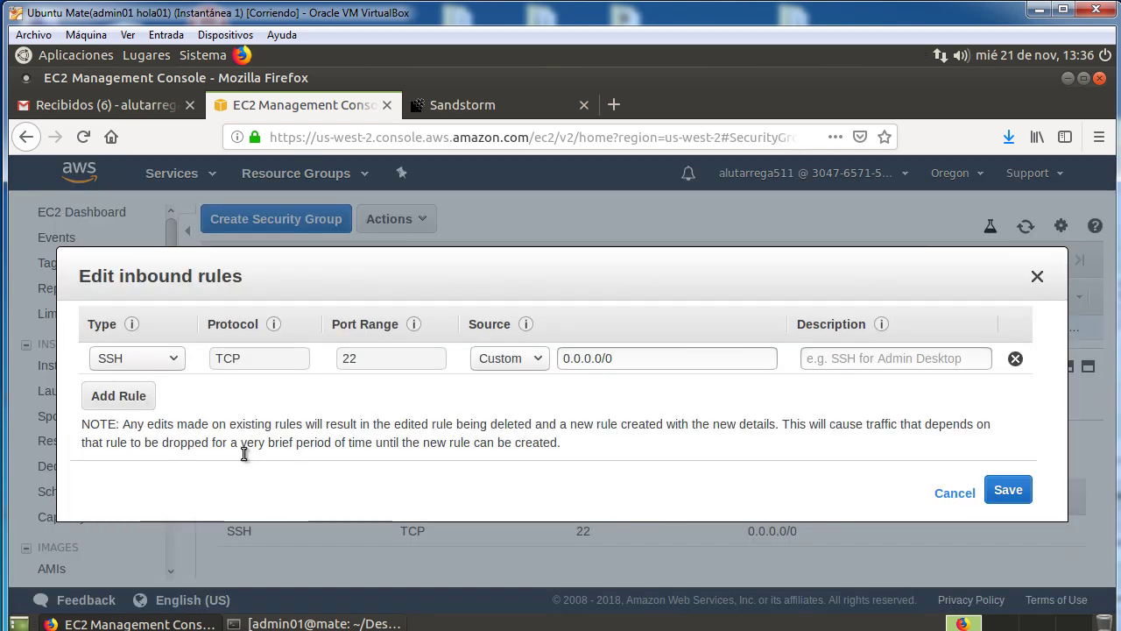
Add an HTTP inbound rule on port 80 with its default source to the security group.
click(136, 396)
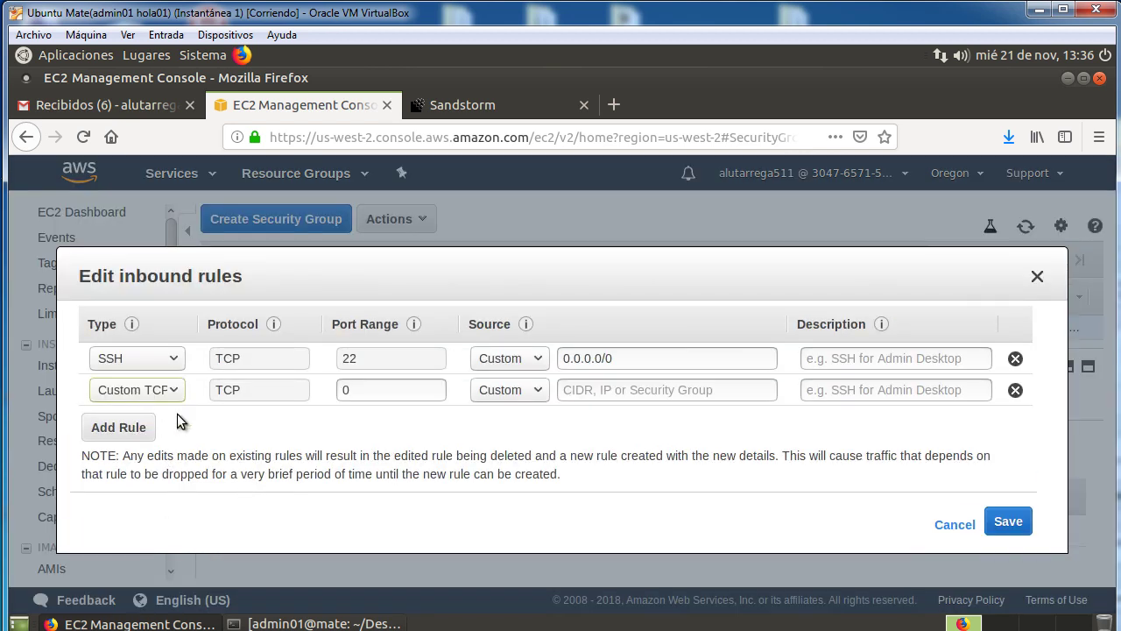
click(174, 394)
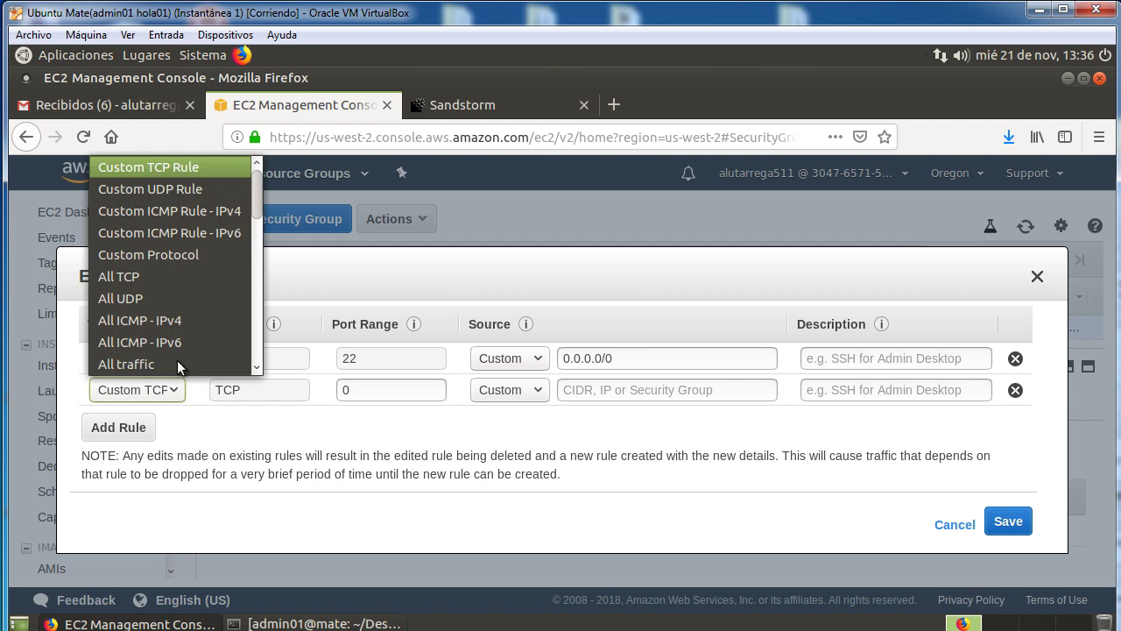
scroll(216, 336, down, 3)
scroll(217, 337, down, 2)
scroll(184, 342, down, 2)
scroll(184, 350, down, 1)
click(156, 295)
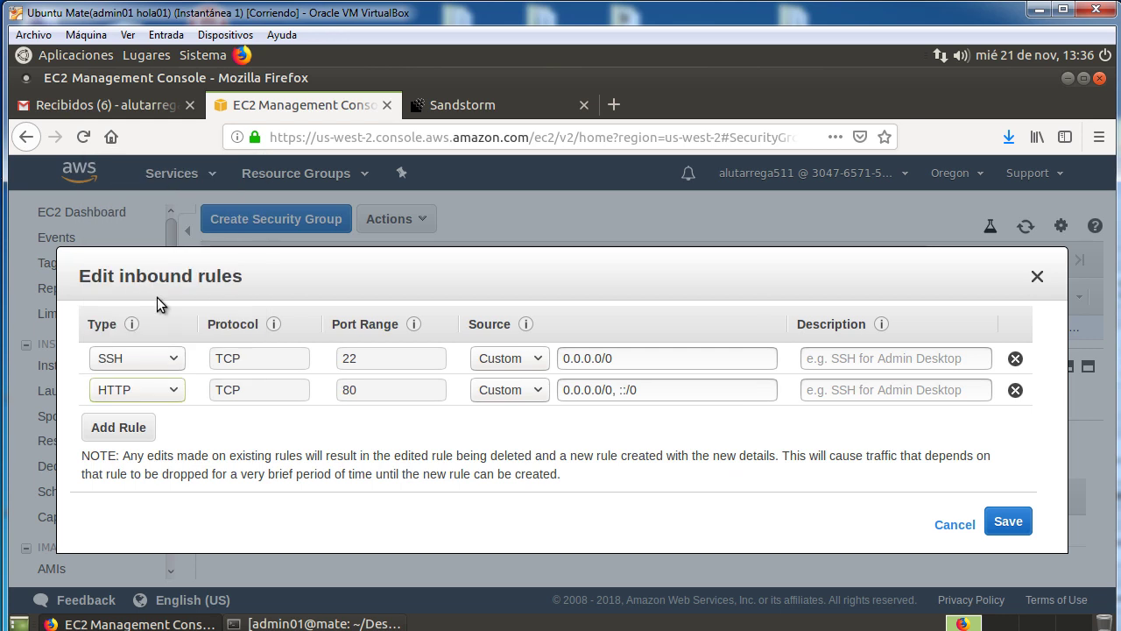
Add an HTTPS inbound rule on port 443 with its default source to the security group.
click(151, 427)
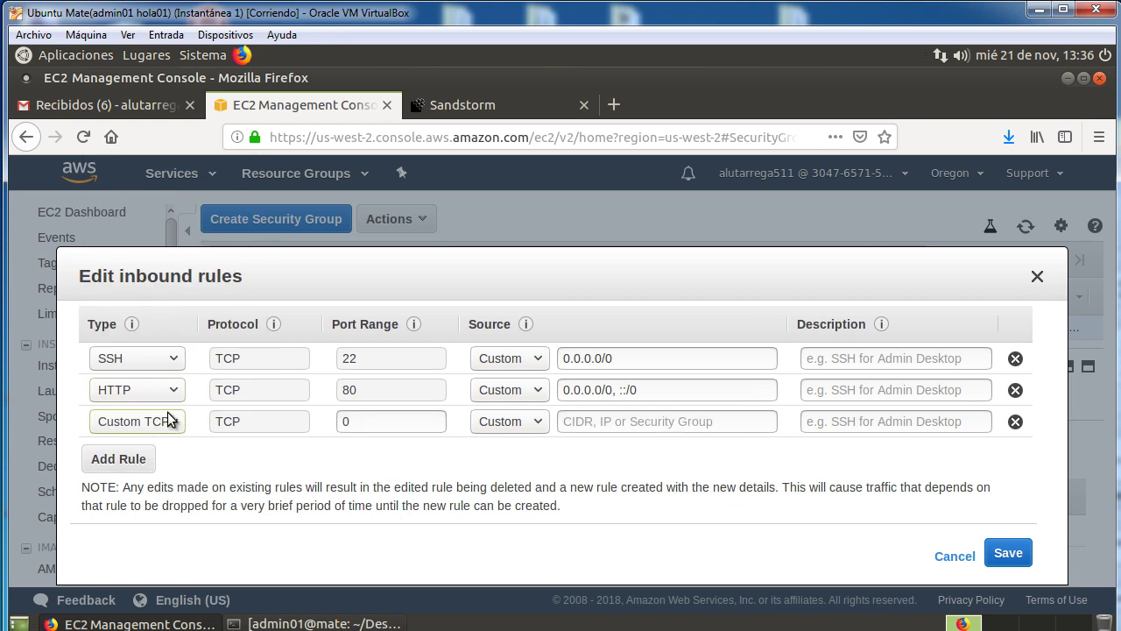
click(169, 421)
scroll(181, 342, down, 5)
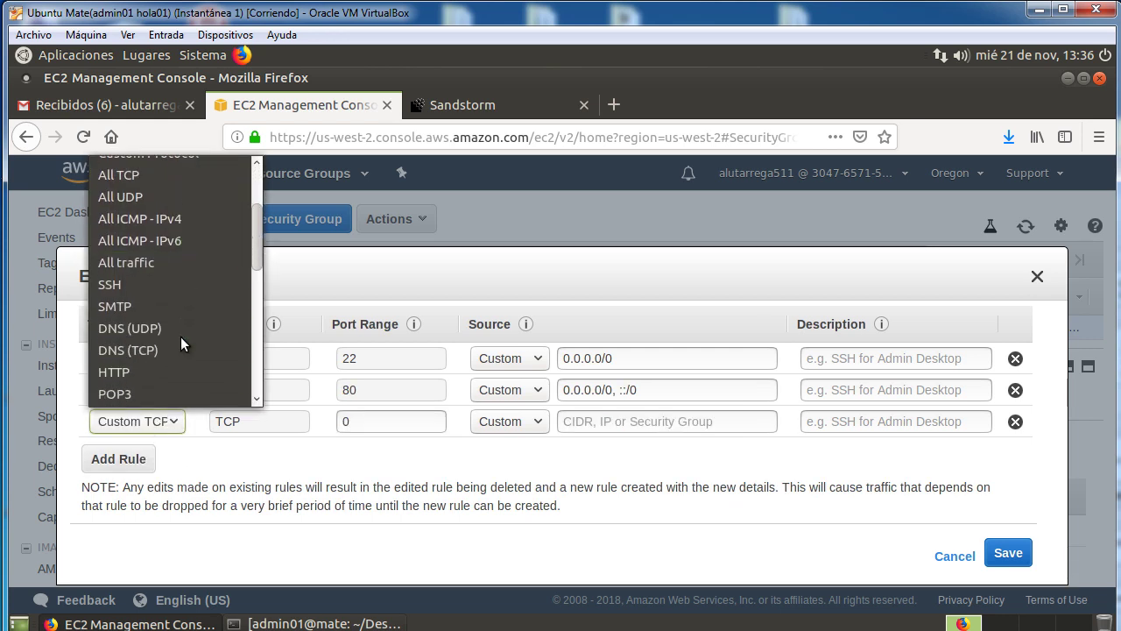
scroll(180, 342, down, 1)
click(155, 327)
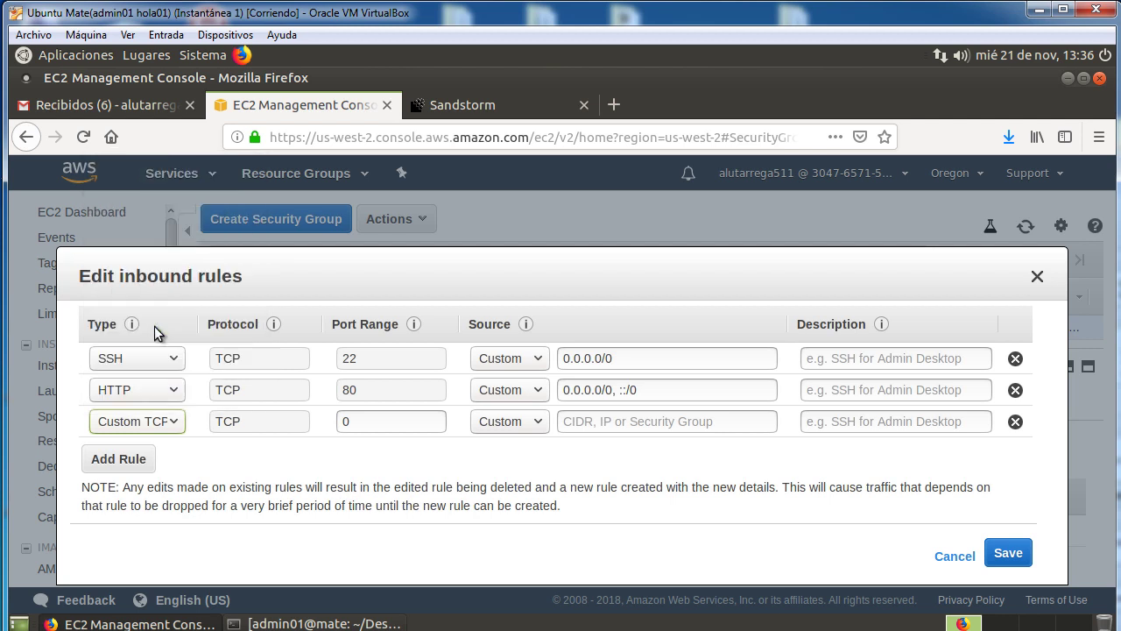
Add a custom TCP inbound rule for port 6081 and enter 0.0.0.0 as its source.
click(147, 459)
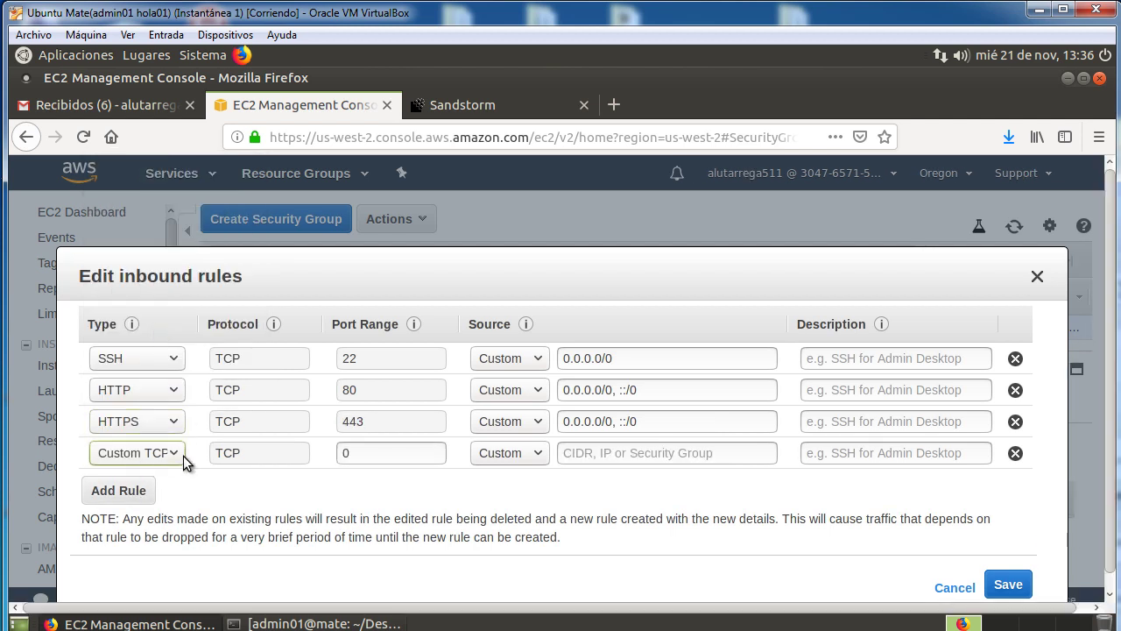
drag(371, 453, 318, 455)
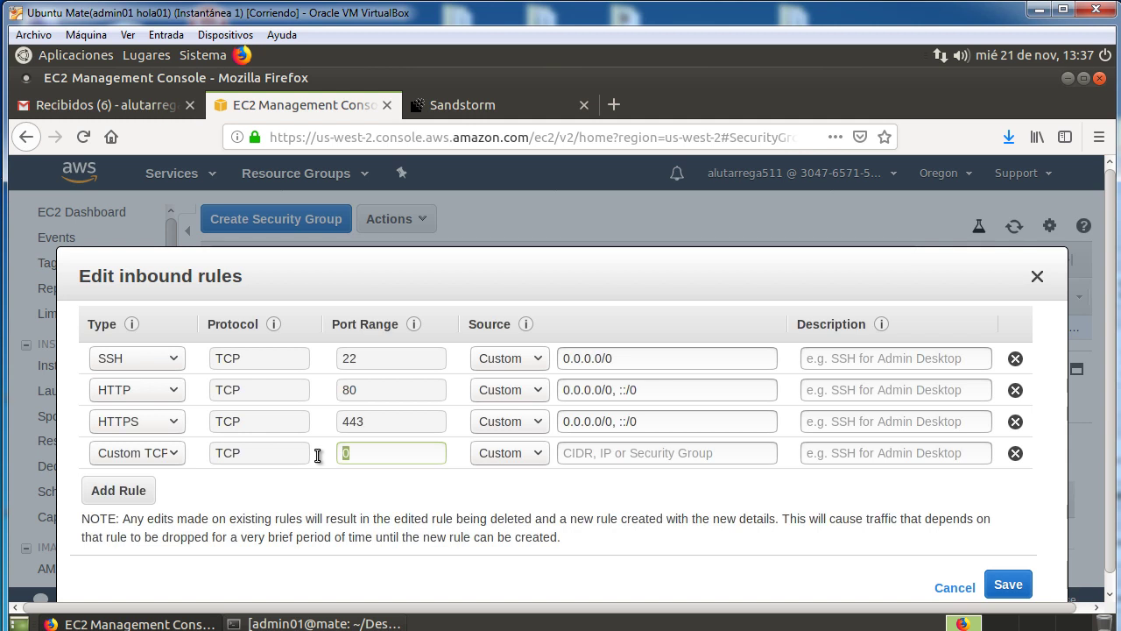
text(6081)
click(582, 452)
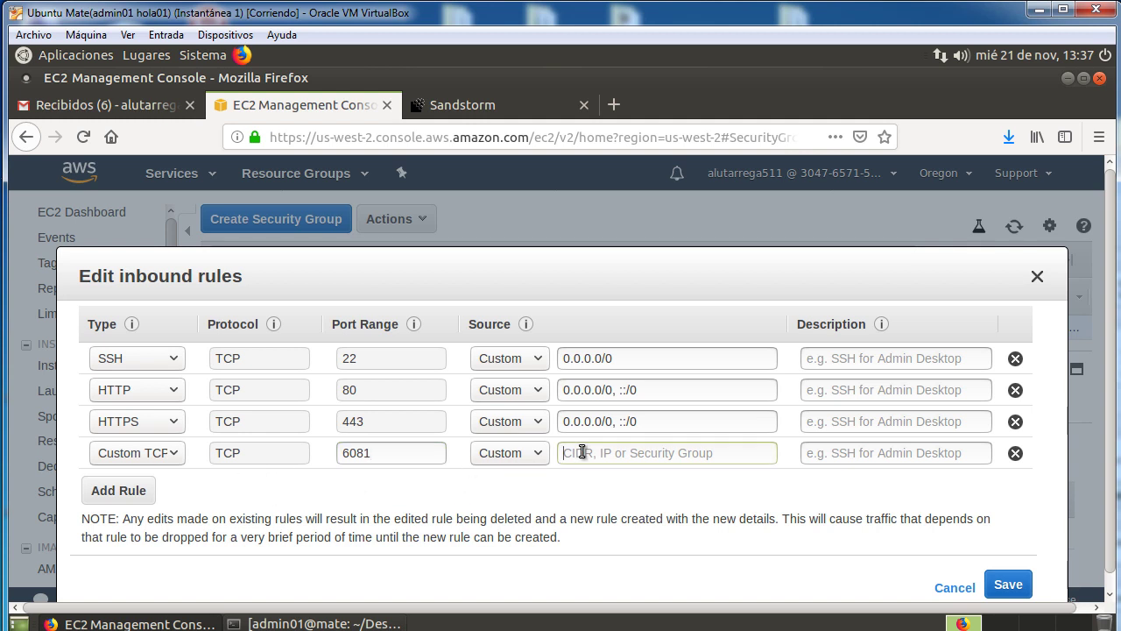
text(0.0.0.0.)
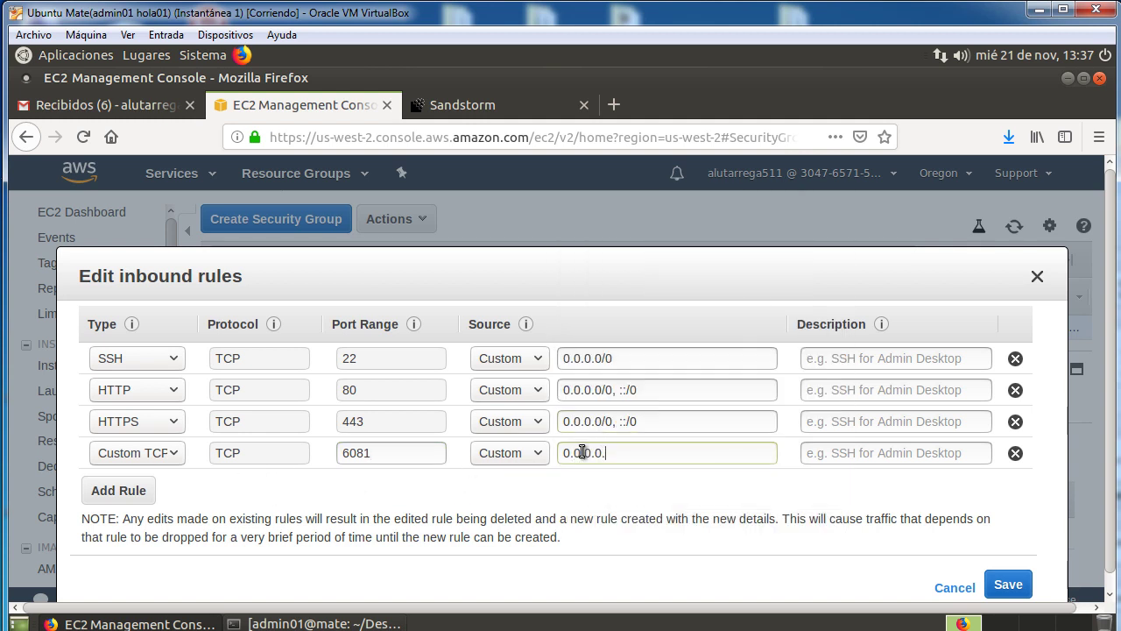
key(BackSpace)
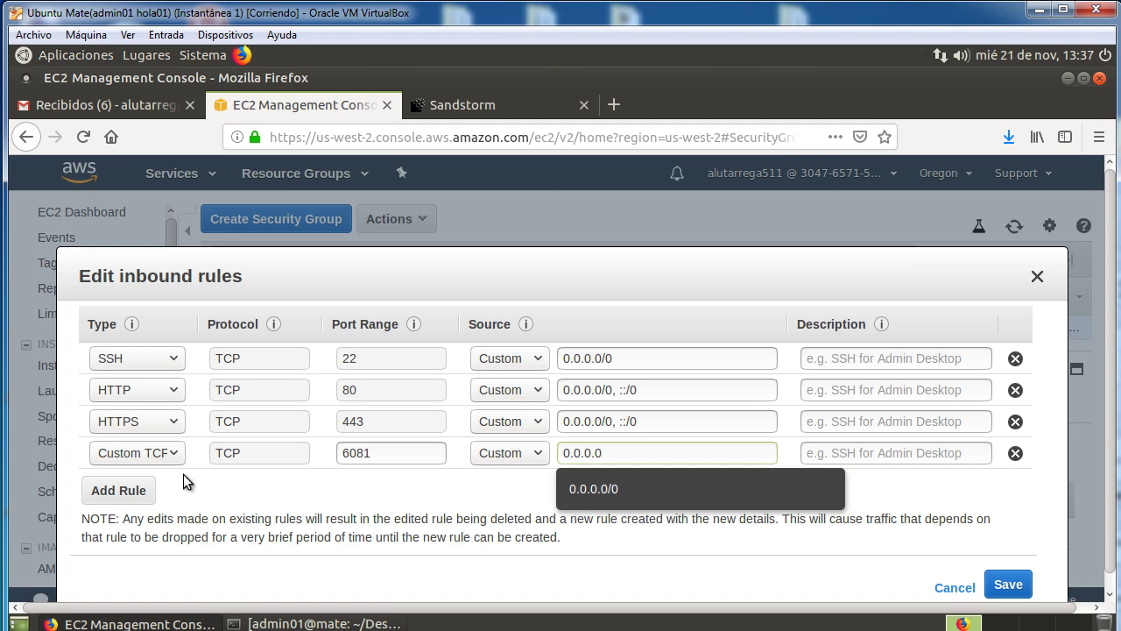
Add a custom UDP inbound rule for port 6081 with source 0.0.0.0 and try to save the rules.
click(131, 491)
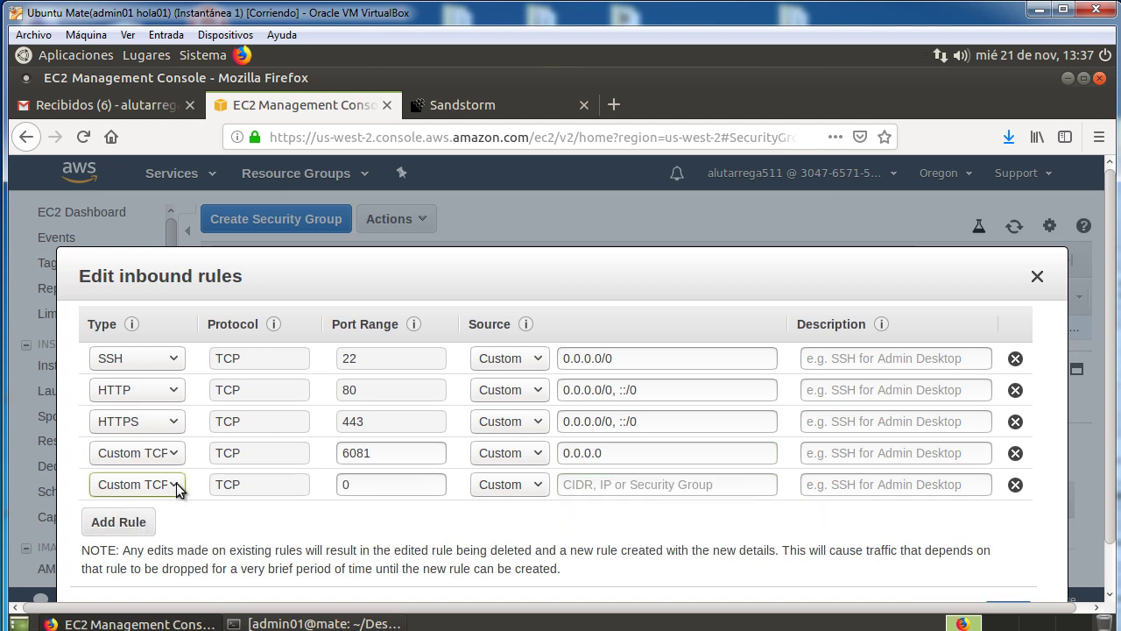
click(176, 483)
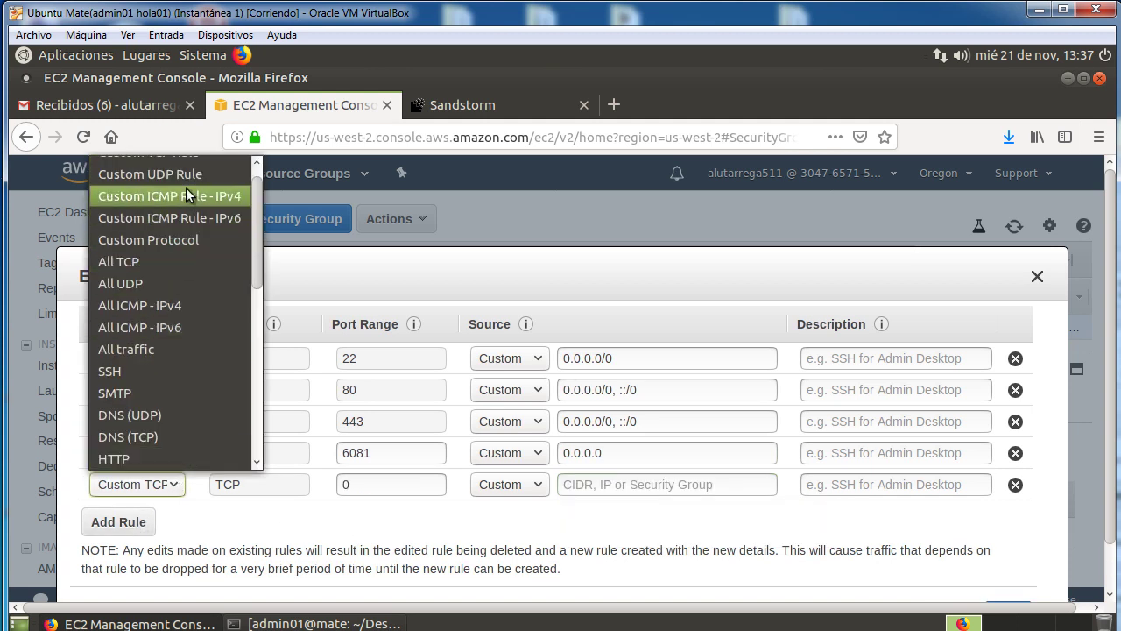
click(200, 175)
click(408, 483)
text(6081)
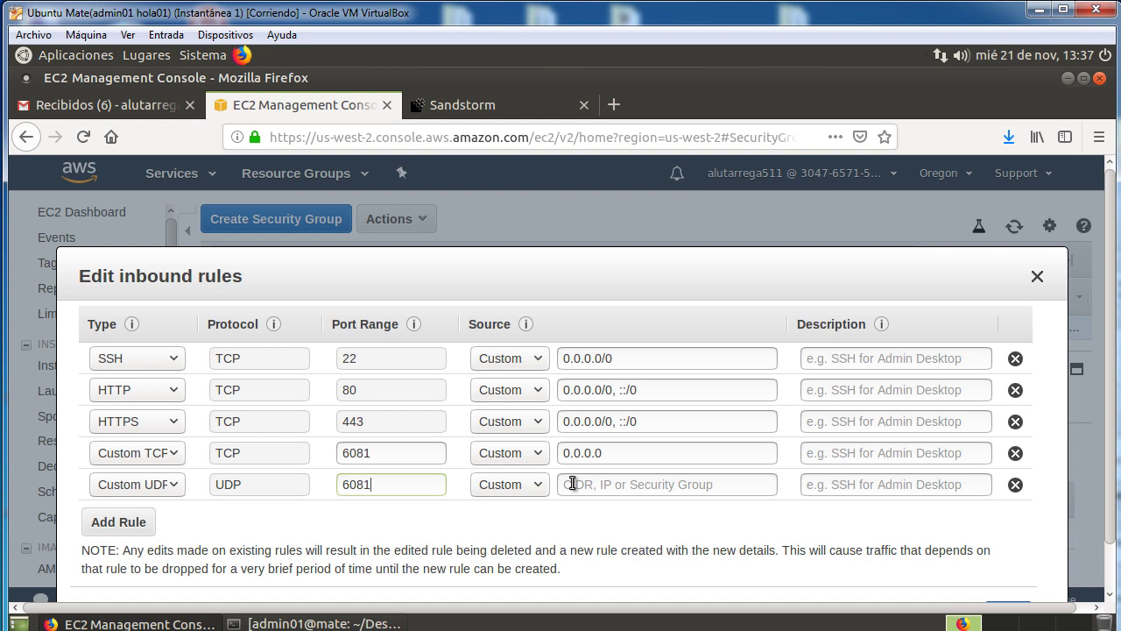
click(572, 483)
text(0.0.0.0)
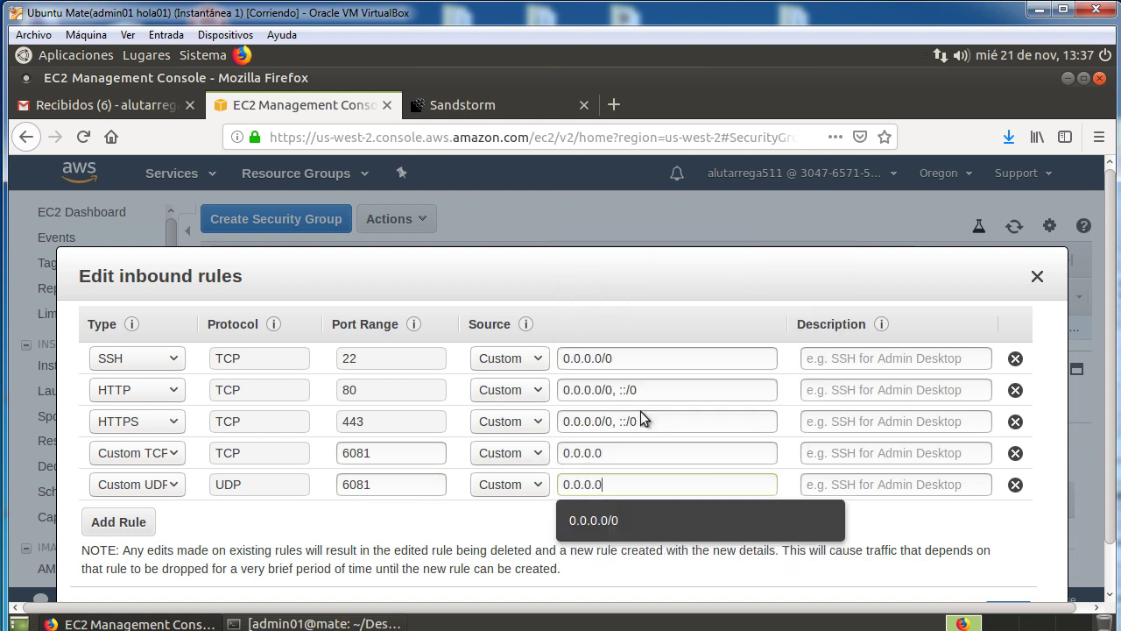
click(665, 392)
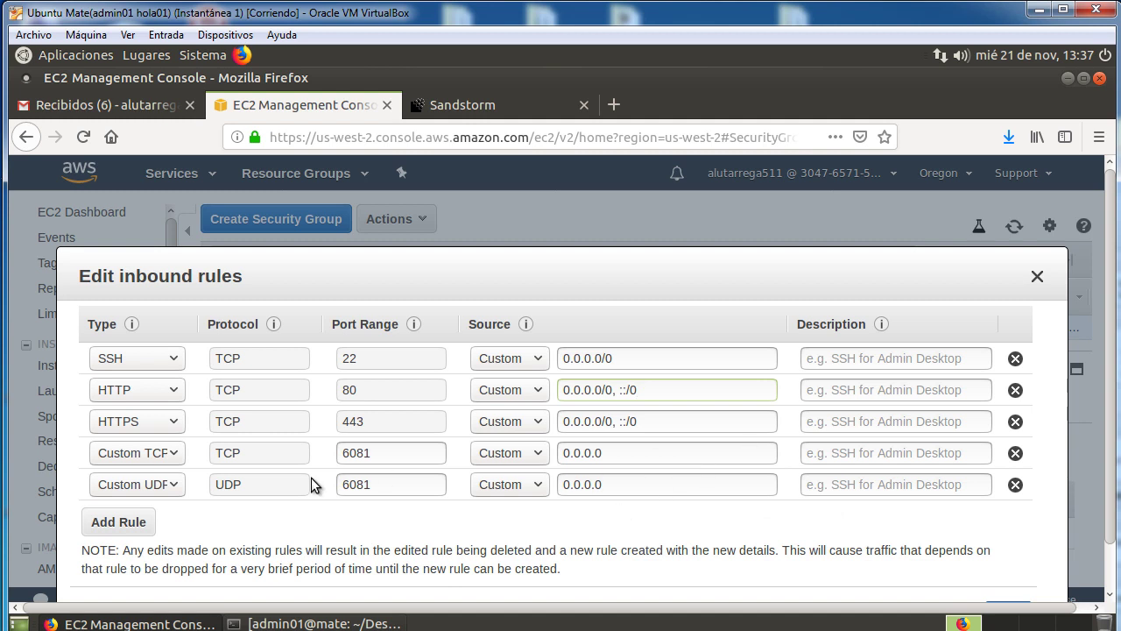
scroll(538, 438, down, 1)
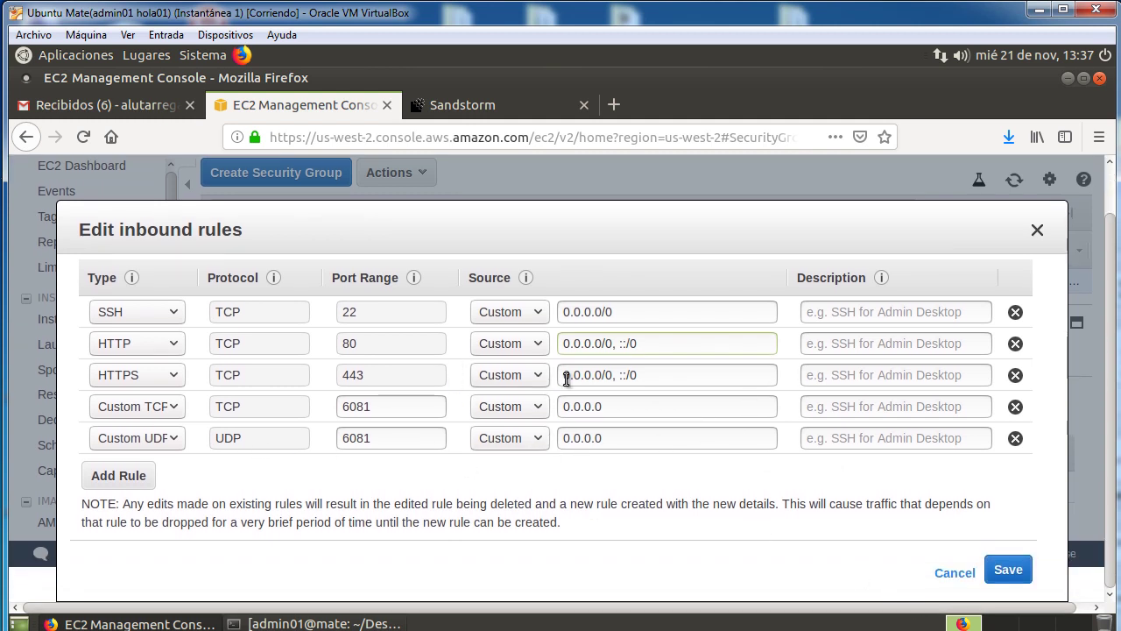
click(1008, 569)
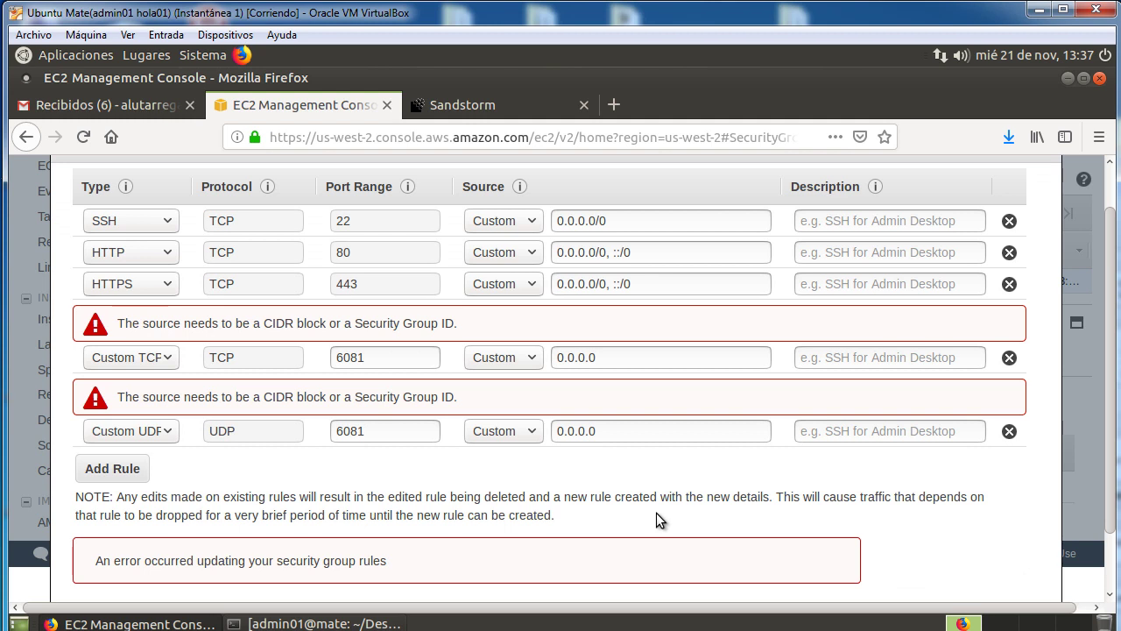
Set the source of both port 6081 rules to 0.0.0.0/0 and save the inbound rules.
click(605, 358)
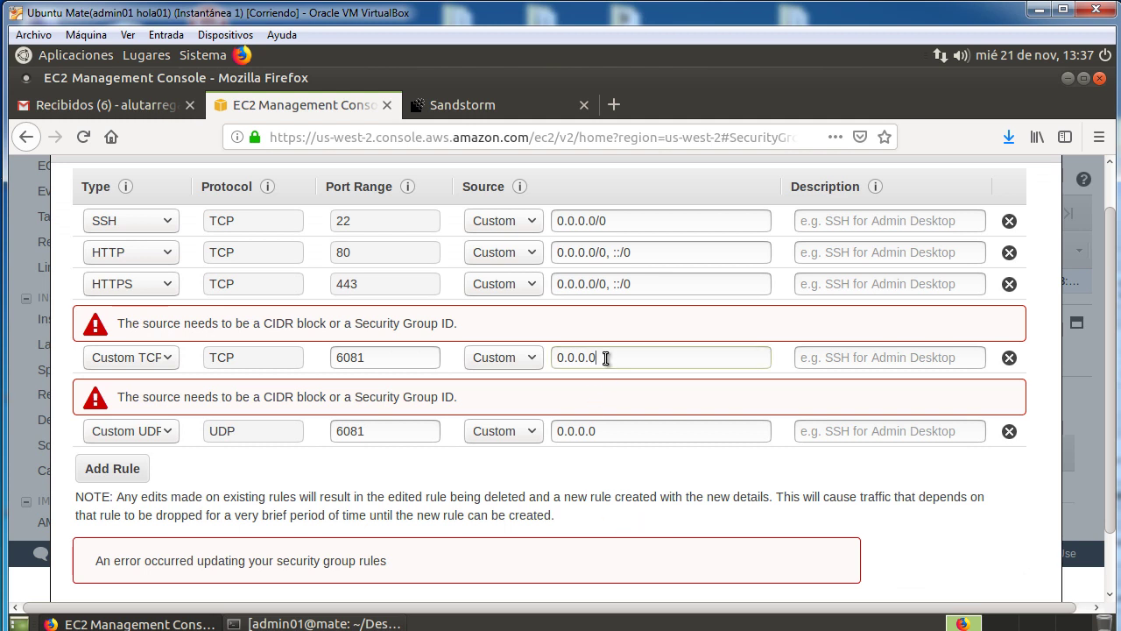
text(/0)
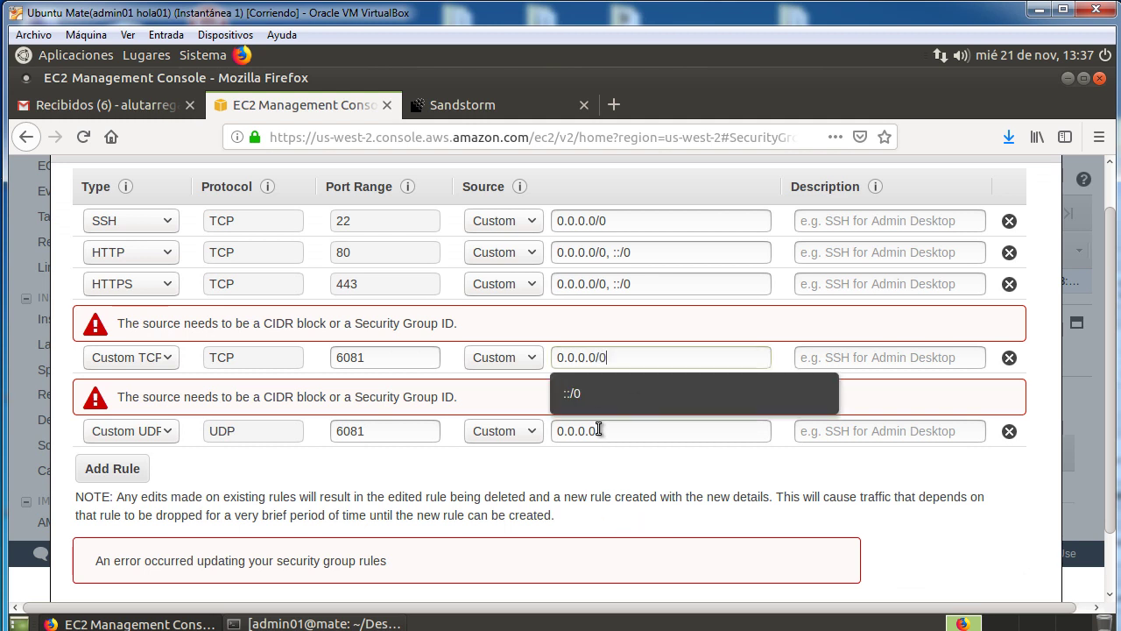
click(604, 431)
text(/0)
scroll(731, 513, down, 2)
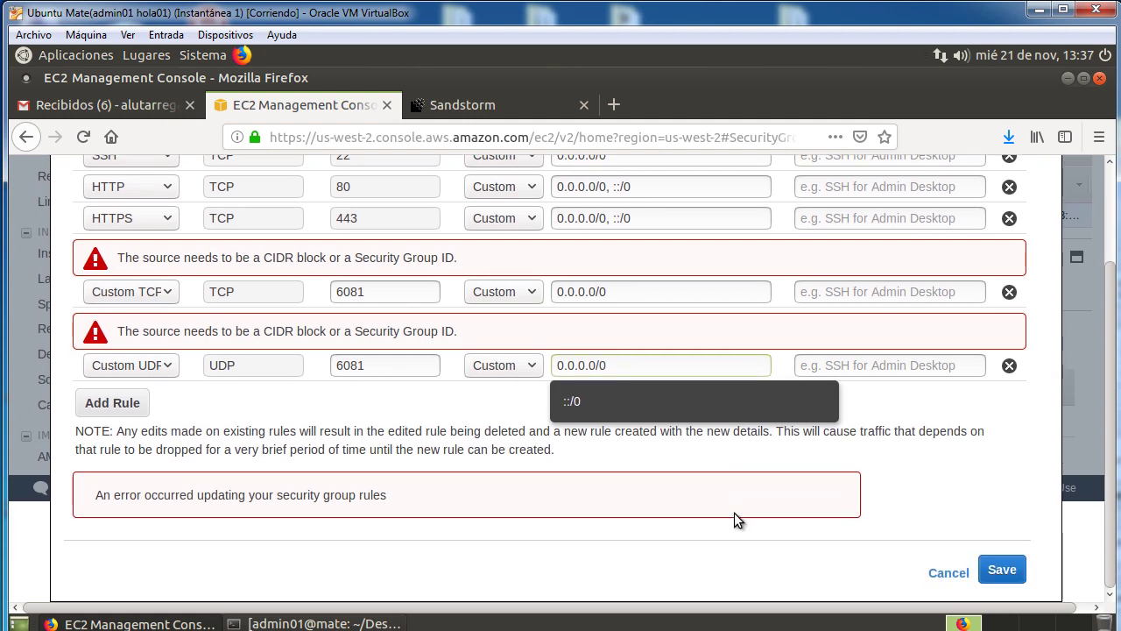
click(1003, 570)
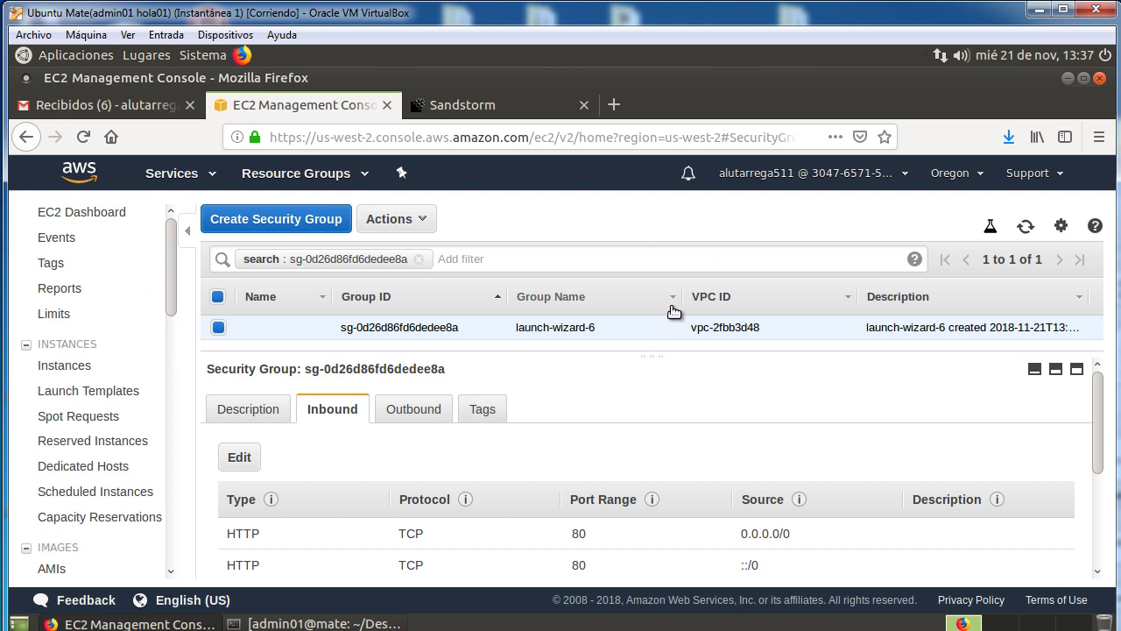
Switch to the terminal and list the files in the Descargas folder.
click(1066, 77)
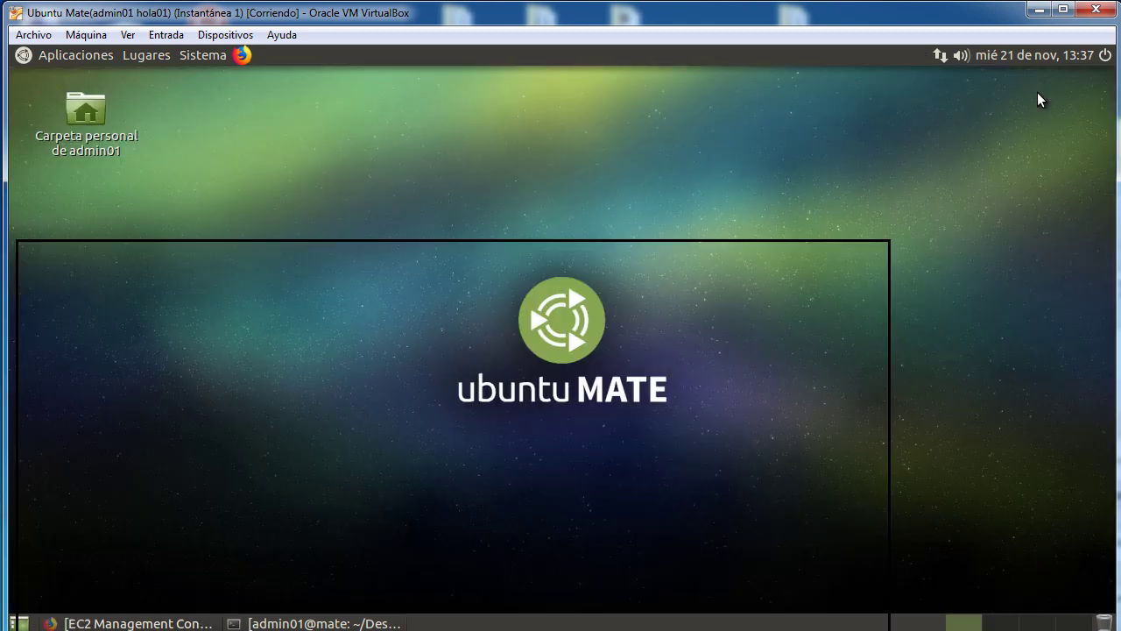
click(289, 623)
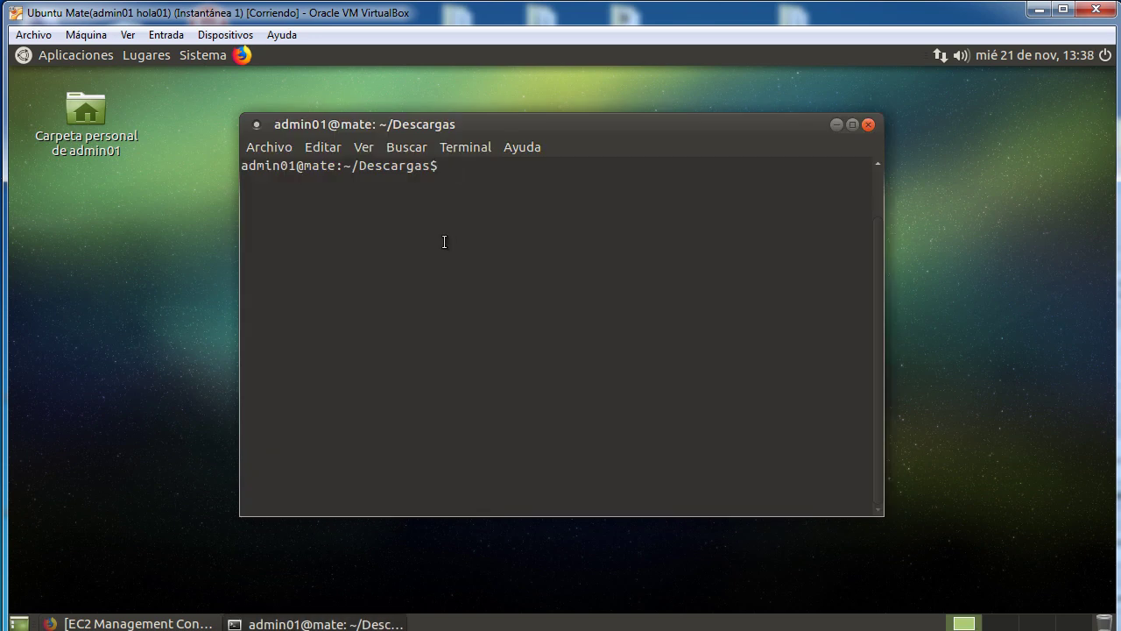
text(ls)
key(Return)
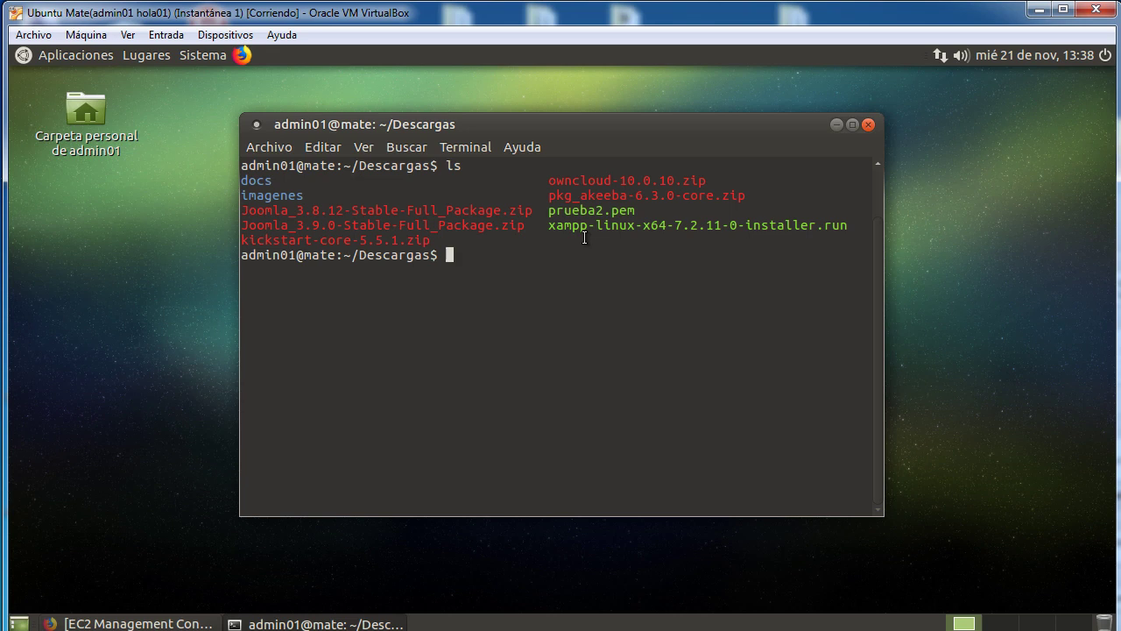
Begin an SSH command with the prueba2.pem key file and the user ubuntu, stopping before the host address.
text(ssh -i pr)
key(Tab)
text(ubunt)
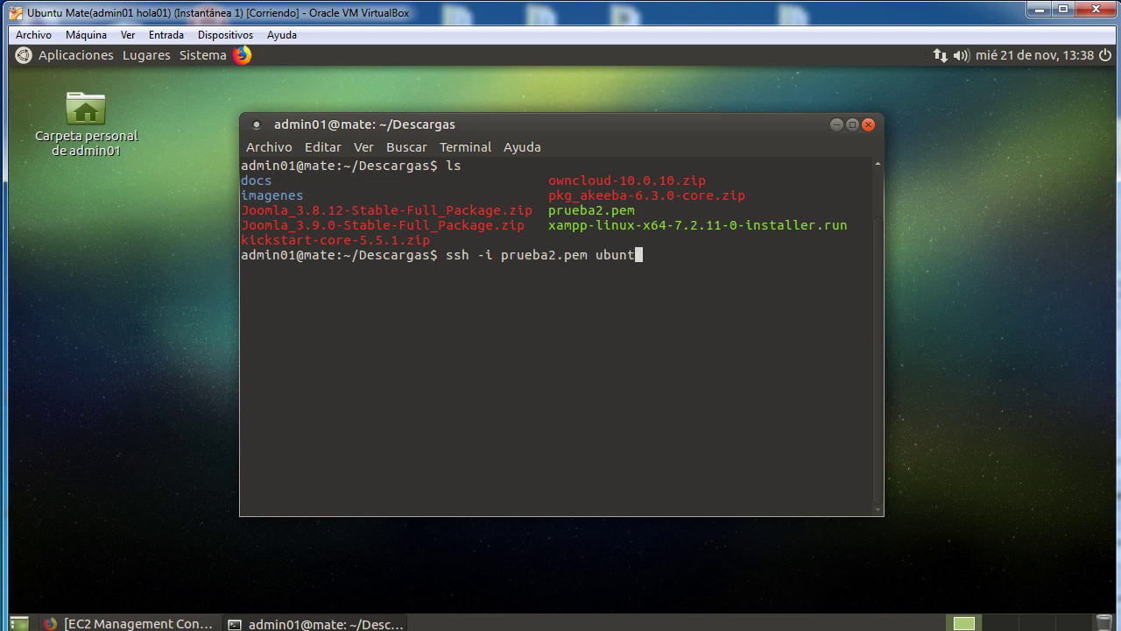
text(u@)
Switch to the EC2 console in Firefox and look up the public IPv4 address of the prueba instance.
click(207, 623)
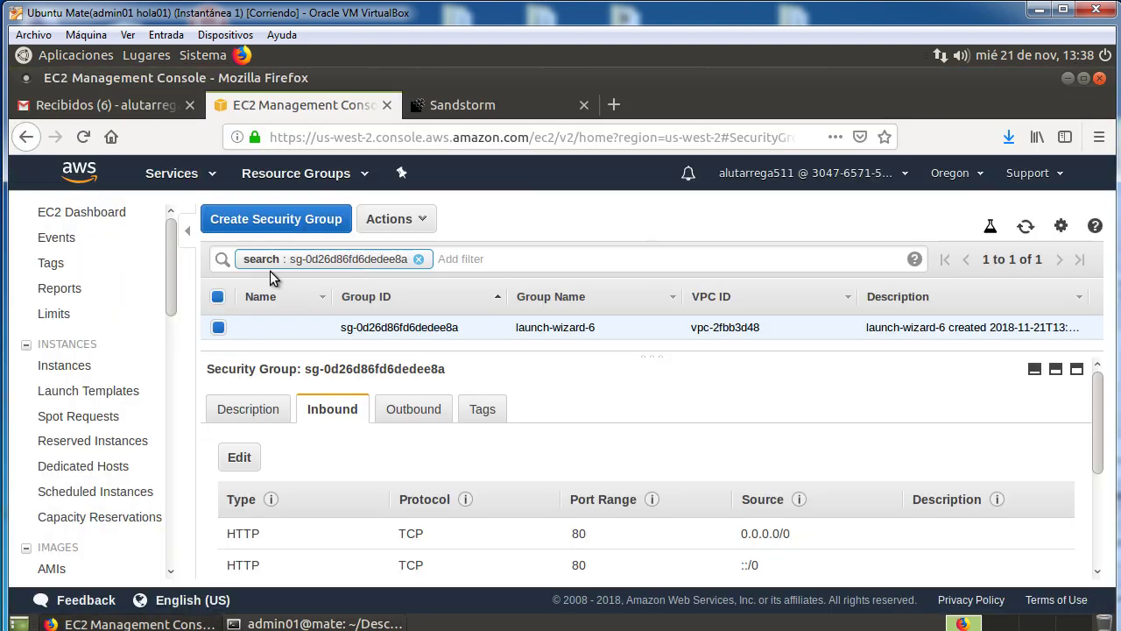
click(83, 212)
click(279, 271)
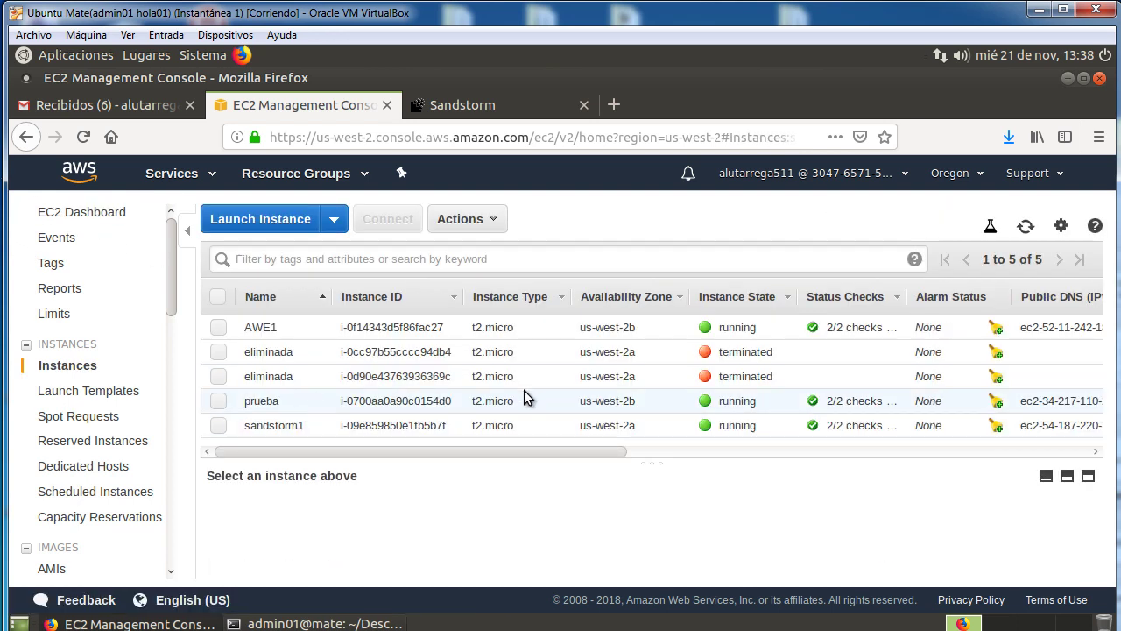
drag(592, 452, 777, 449)
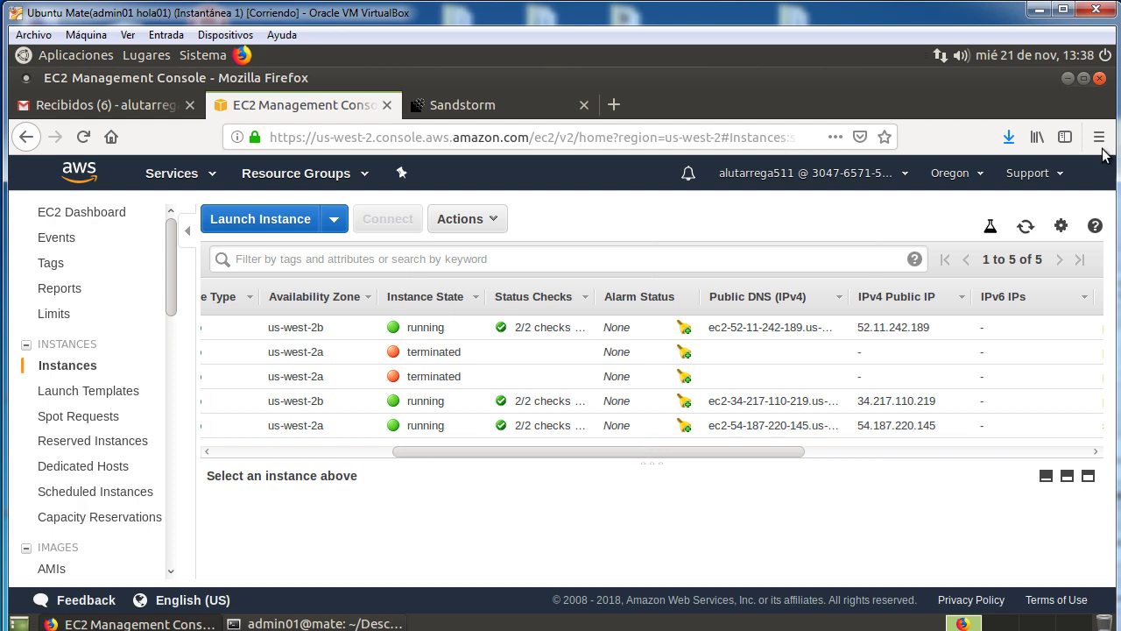
Return to the terminal, complete the SSH command with host 34.217.110.219, run it and accept the host key with yes.
click(1067, 79)
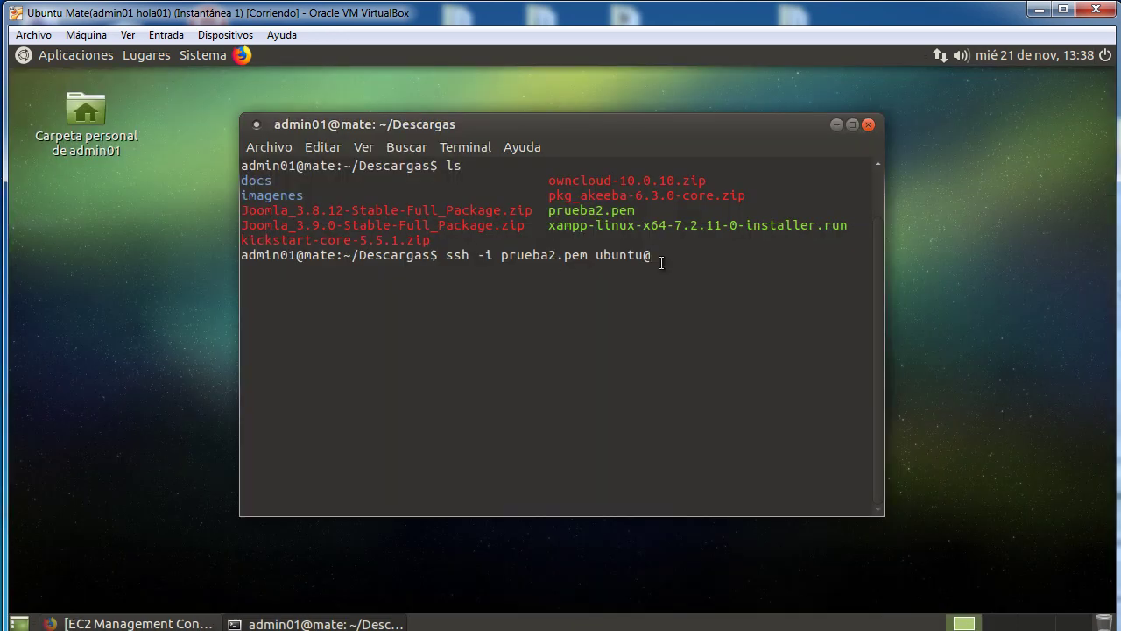
text(34.217.110.219)
key(Return)
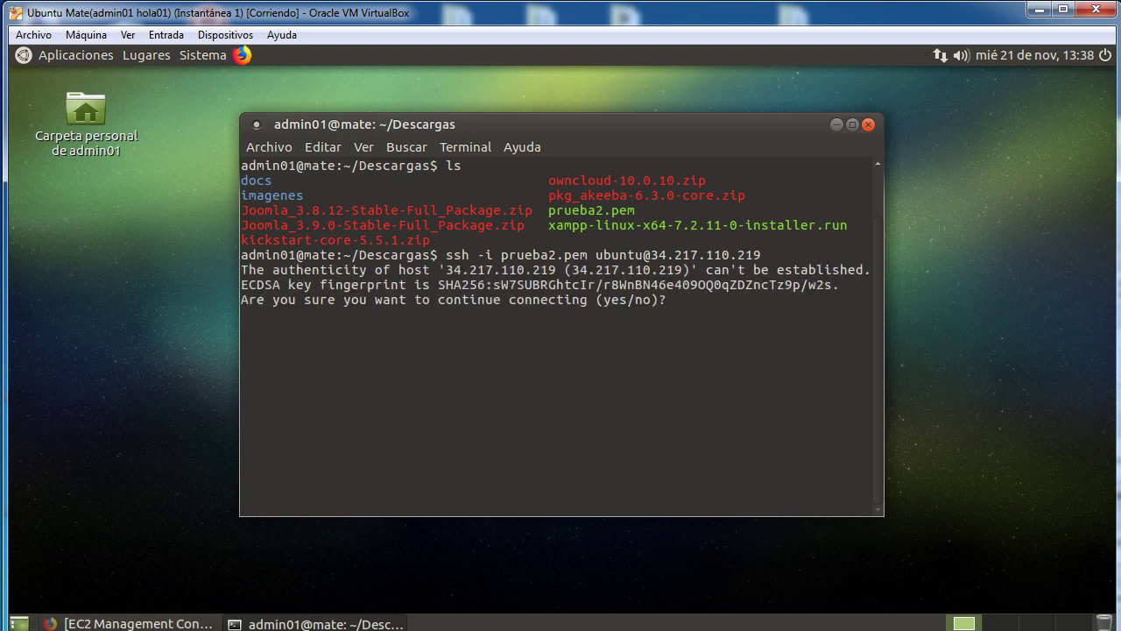
text(yes)
key(Return)
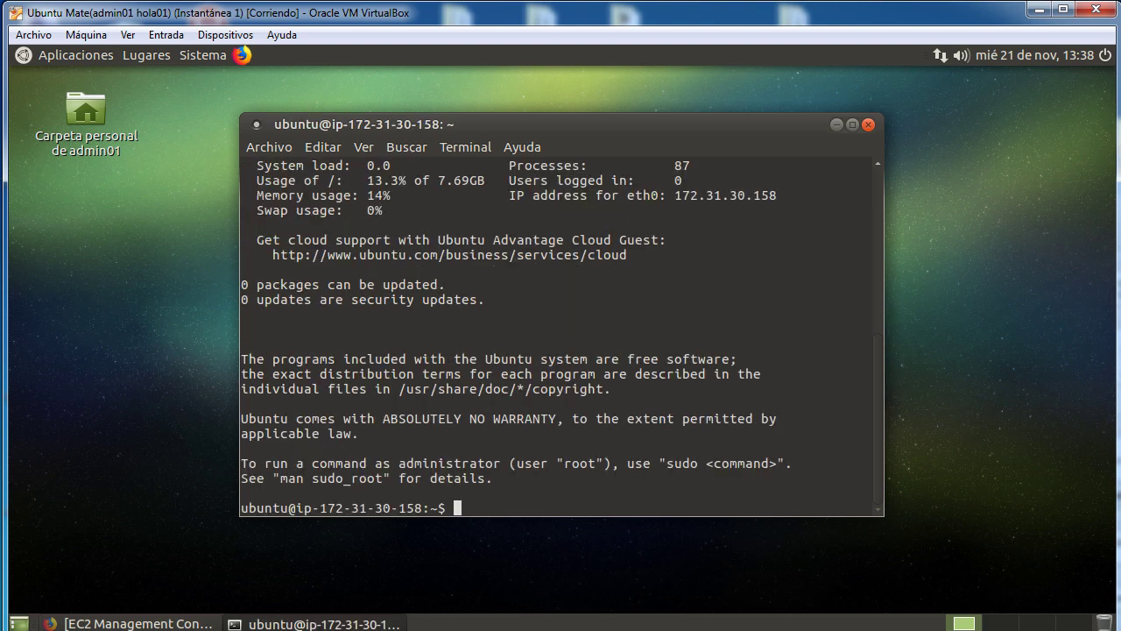
key(Return)
key(Return)
key(Return)
key(Return)
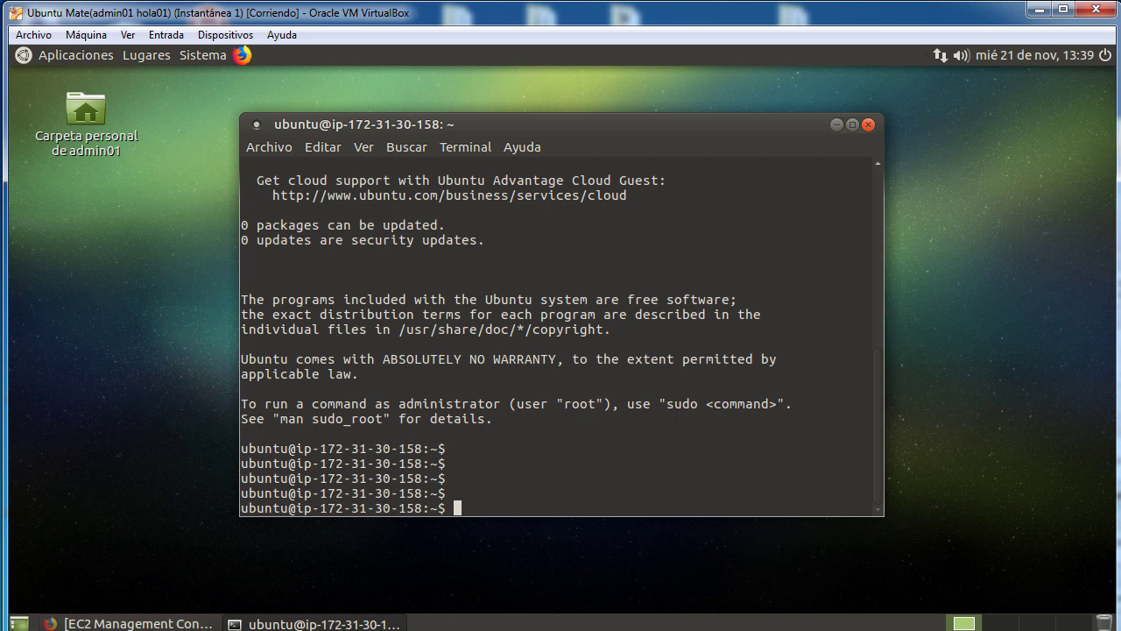
Switch to the Sandstorm site in Firefox and open the Download & Install page for self-hosting Sandstorm.
click(140, 623)
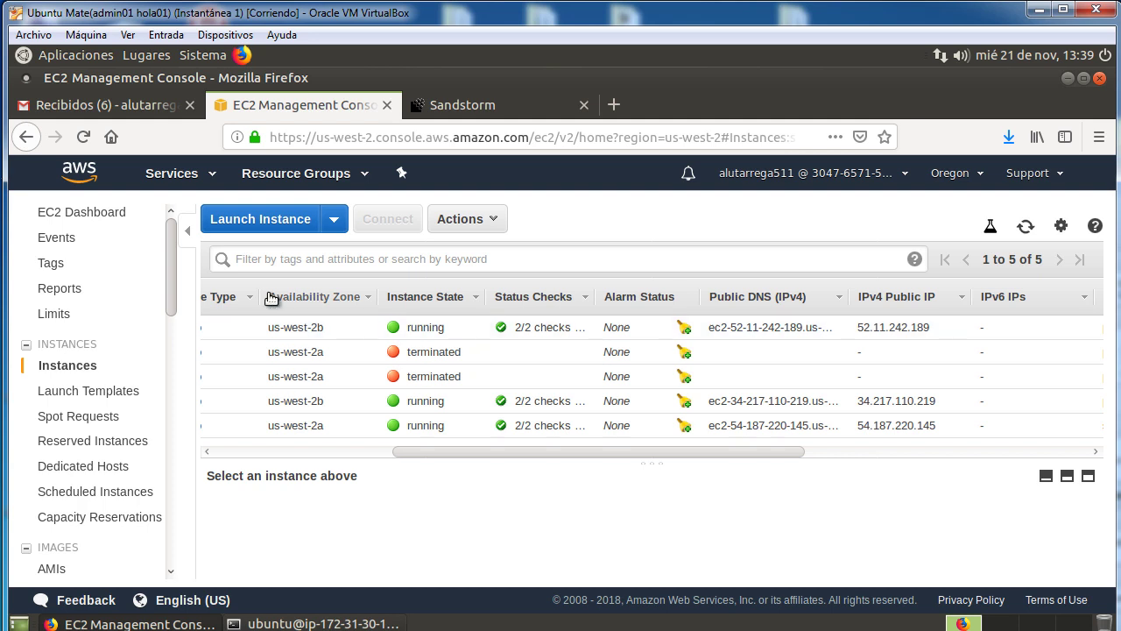
click(449, 109)
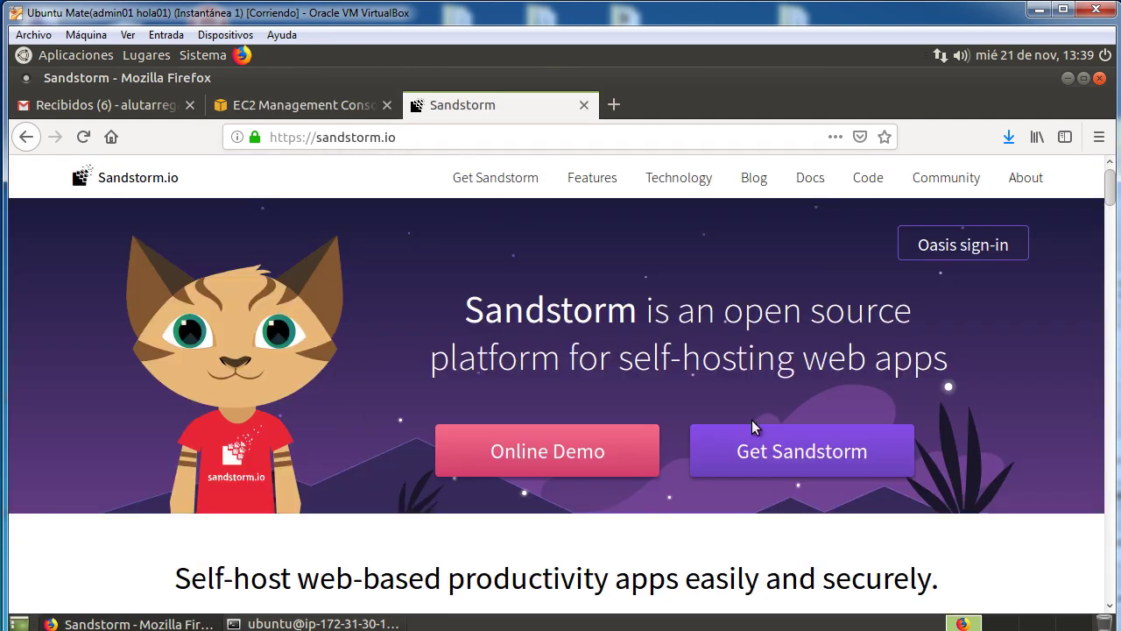
click(823, 460)
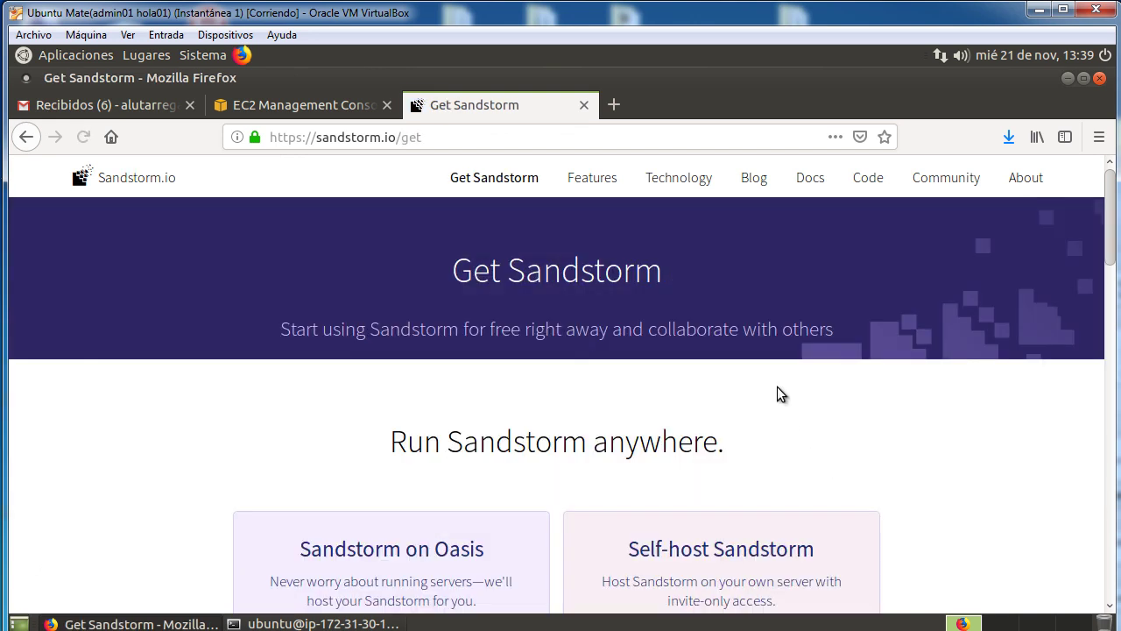
scroll(752, 319, down, 5)
scroll(753, 320, down, 3)
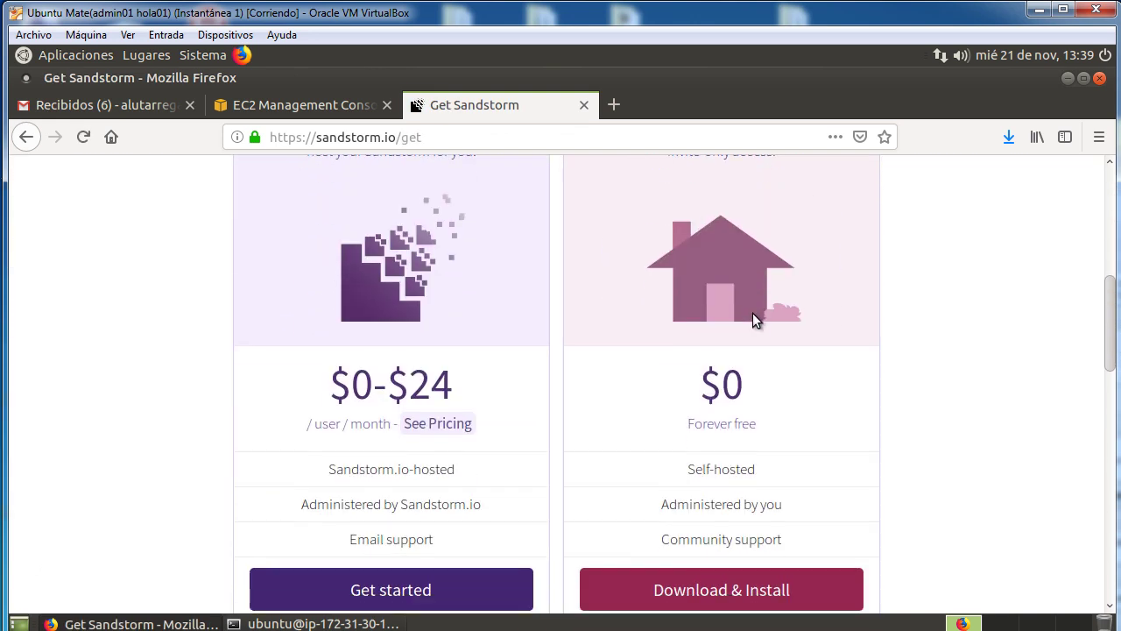
scroll(766, 435, down, 2)
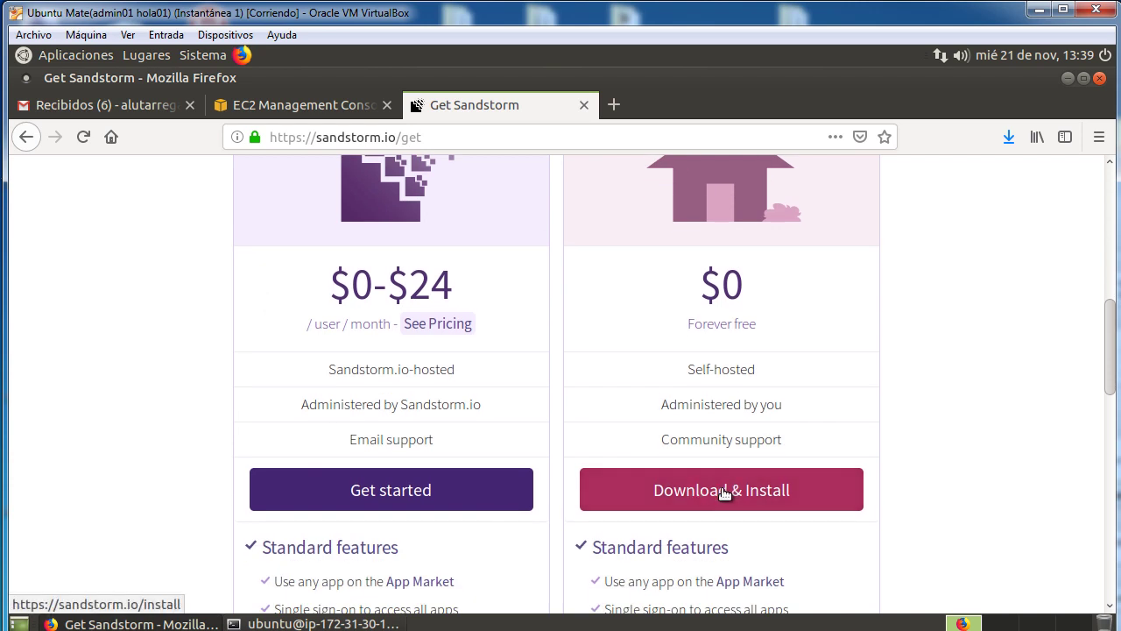
click(723, 493)
scroll(733, 404, down, 4)
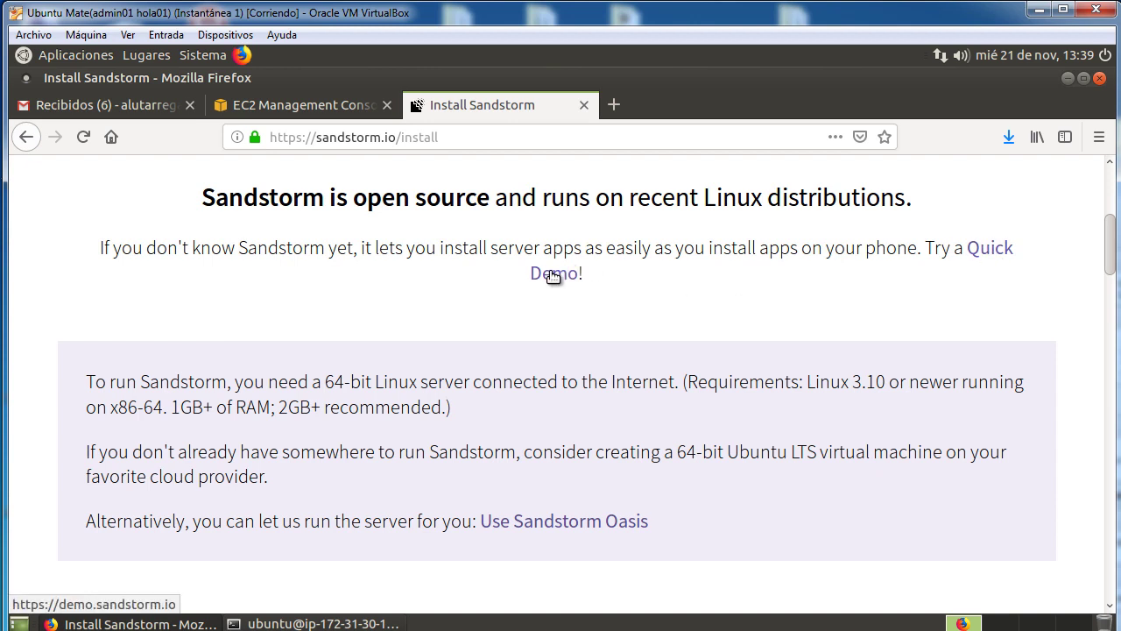
scroll(534, 462, down, 1)
scroll(534, 464, down, 5)
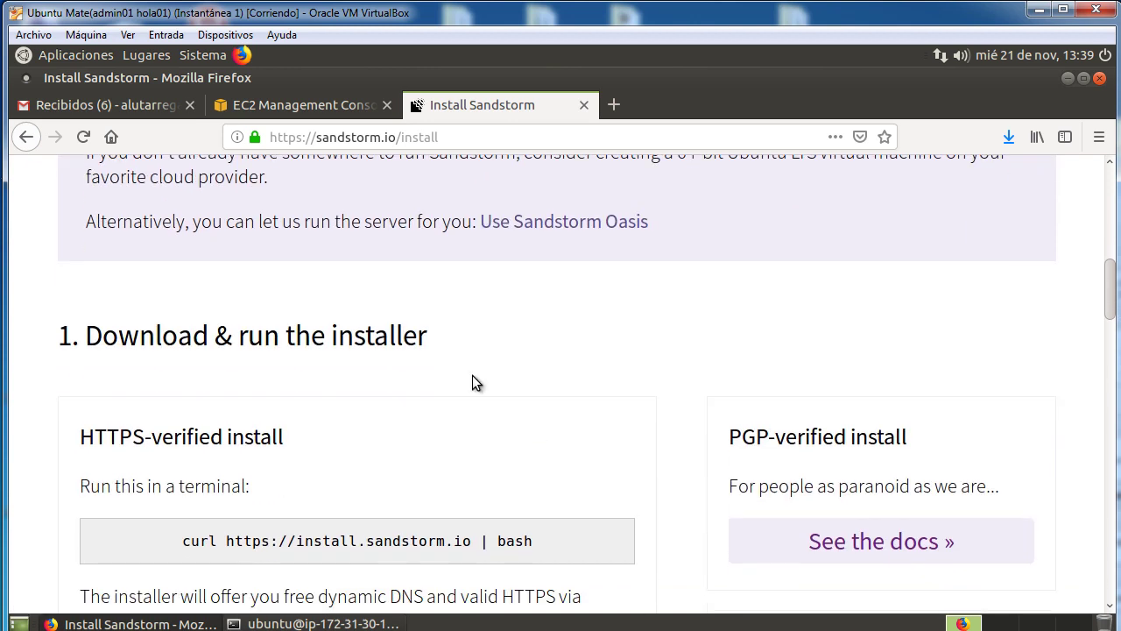
scroll(472, 382, down, 2)
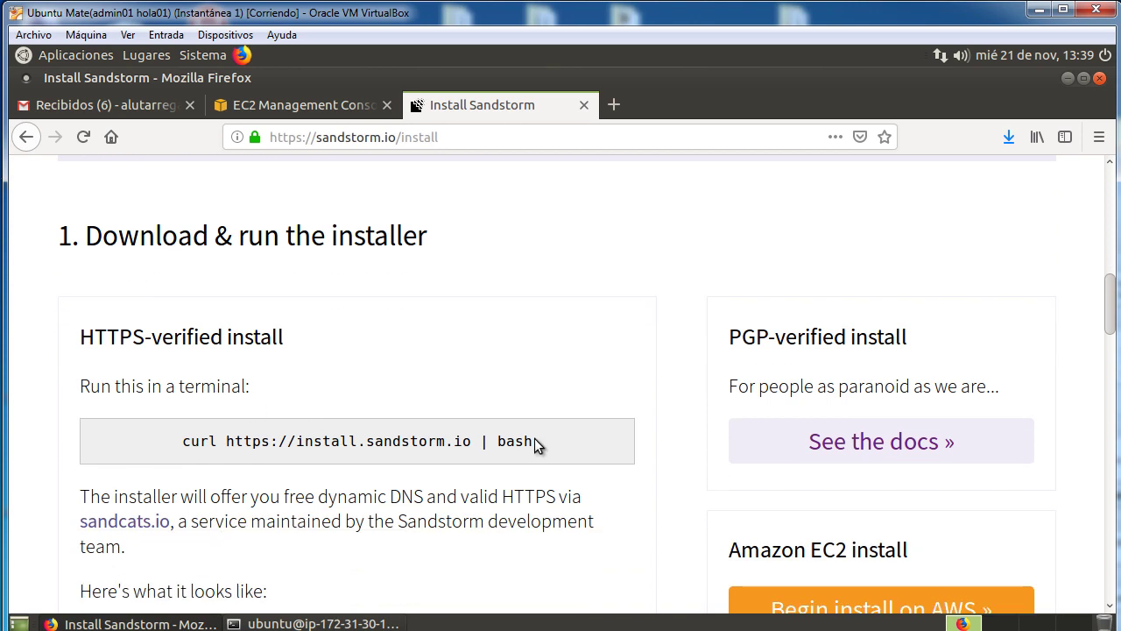
drag(535, 443, 175, 445)
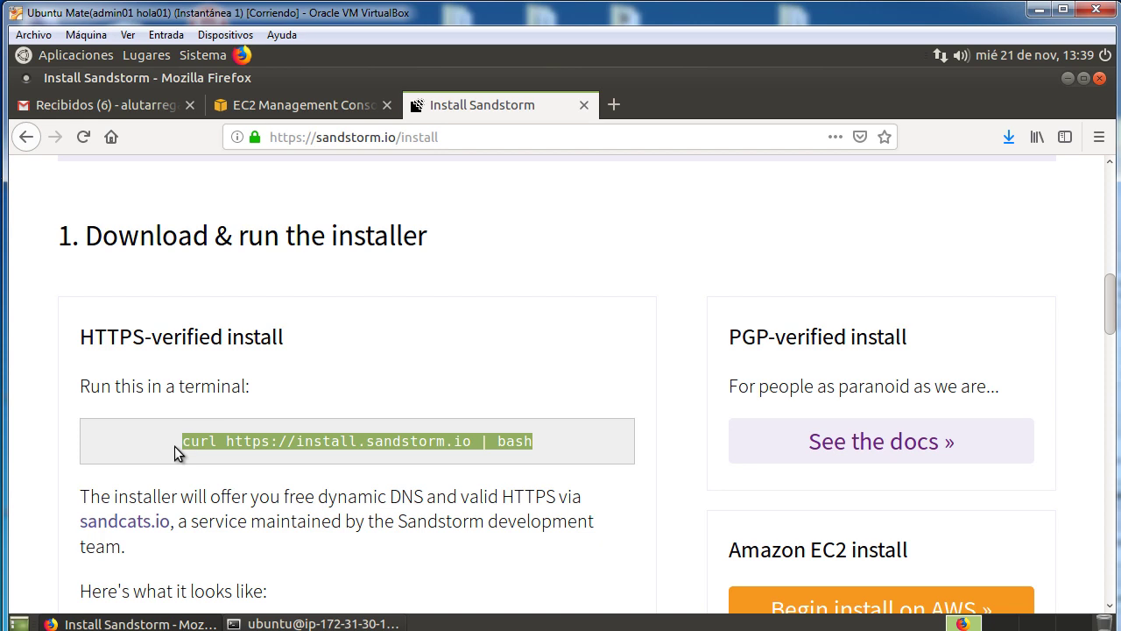
click(1061, 78)
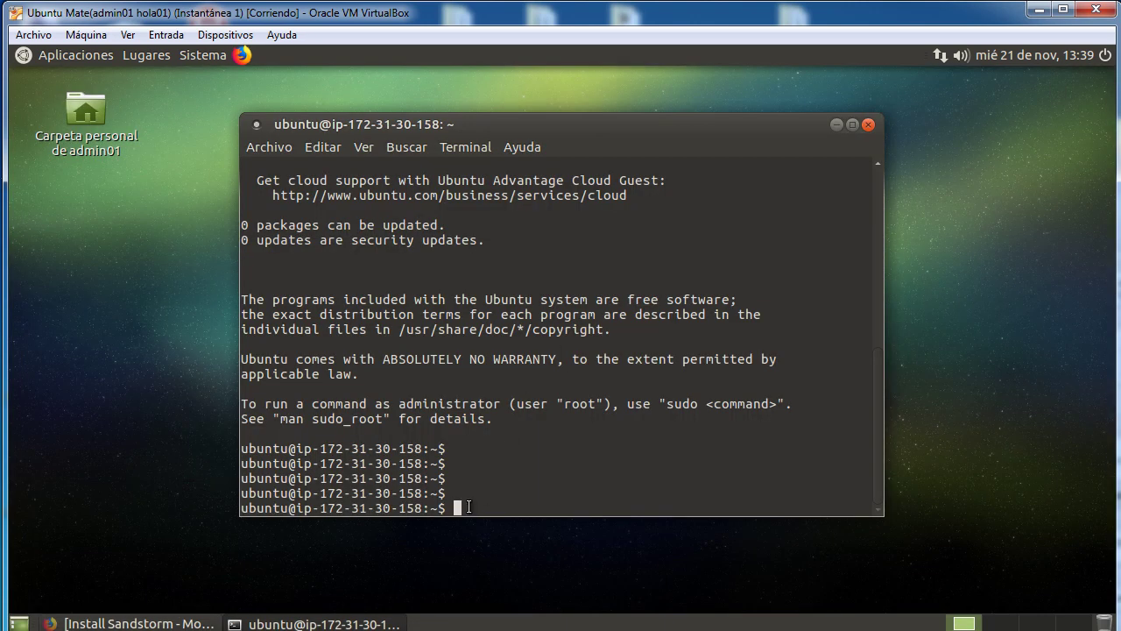
right_click(466, 504)
click(538, 423)
key(Return)
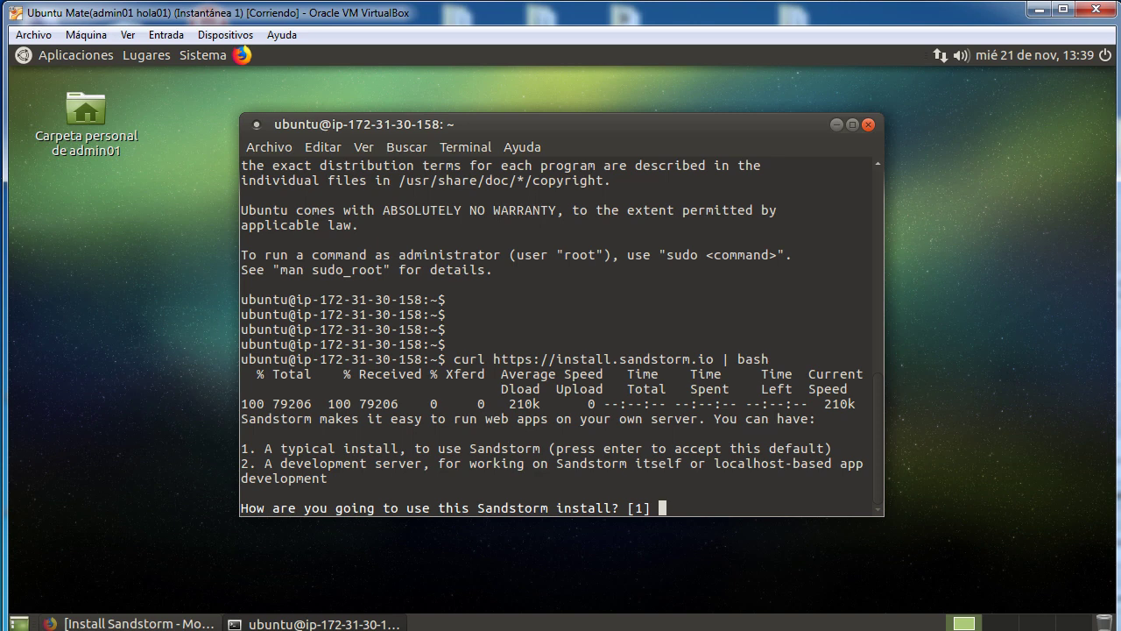
Choose the typical Sandstorm install, option 1, and answer yes to continue the setup with sudo.
text(1)
key(Return)
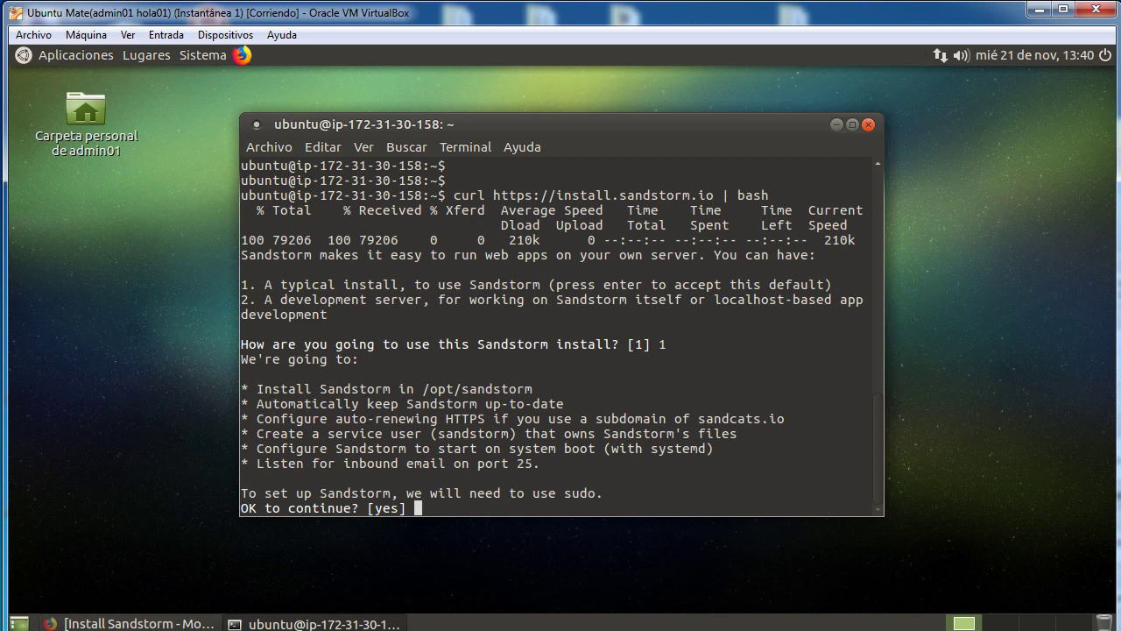
text(yes)
key(Return)
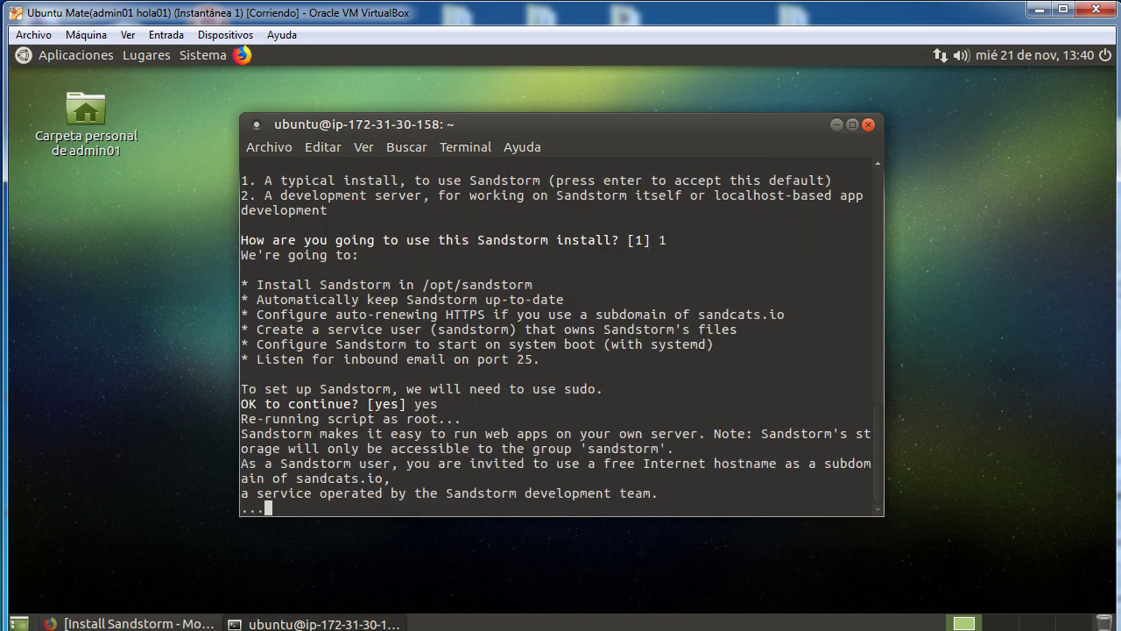